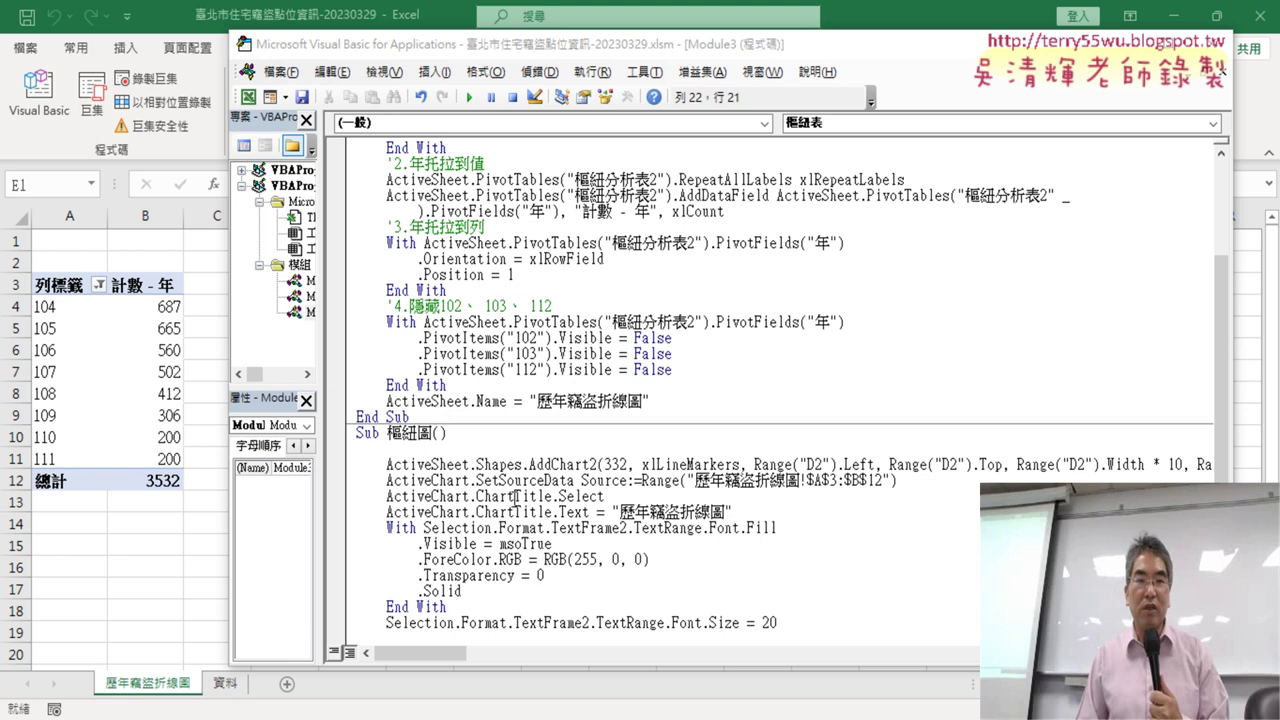
- Delete the 歷年竊盜折線圖 sheet so only 資料 remains, then reopen the Visual Basic editor
{"action": "scroll", "coordinate": [516, 496], "scroll_direction": "up", "scroll_amount": 3}
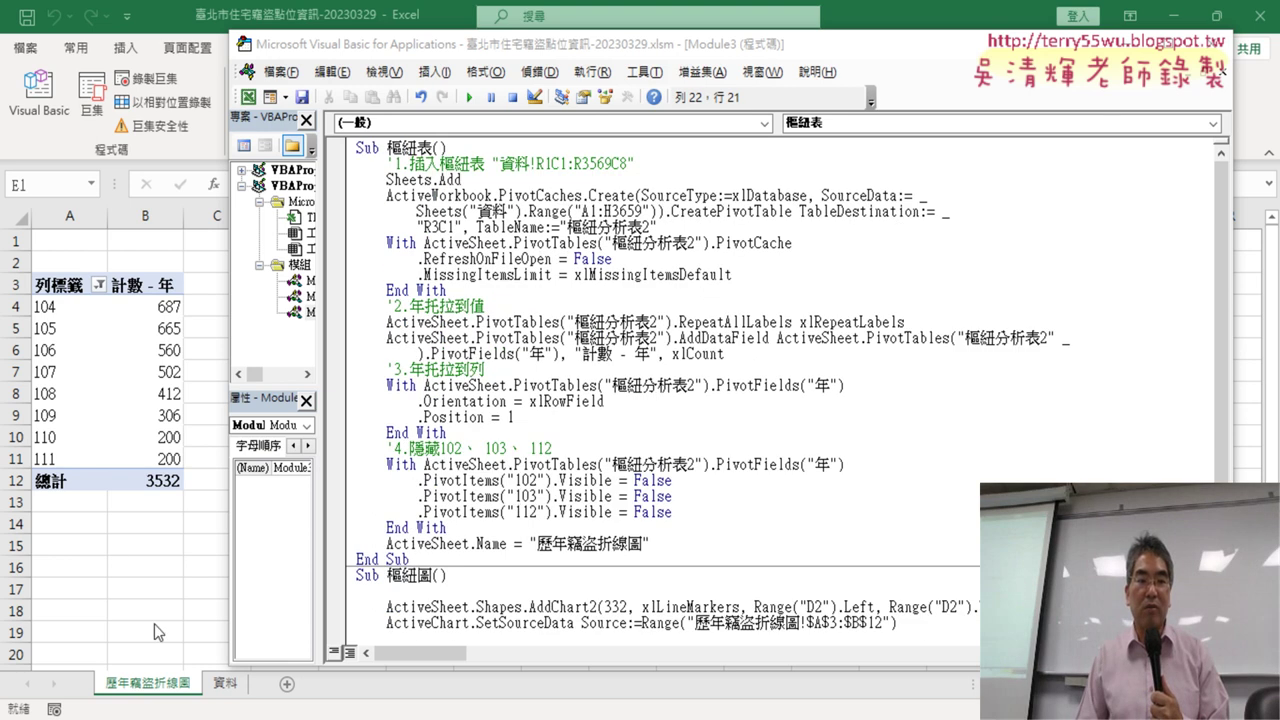
{"action": "left_click", "coordinate": [152, 690]}
{"action": "left_click", "coordinate": [134, 591]}
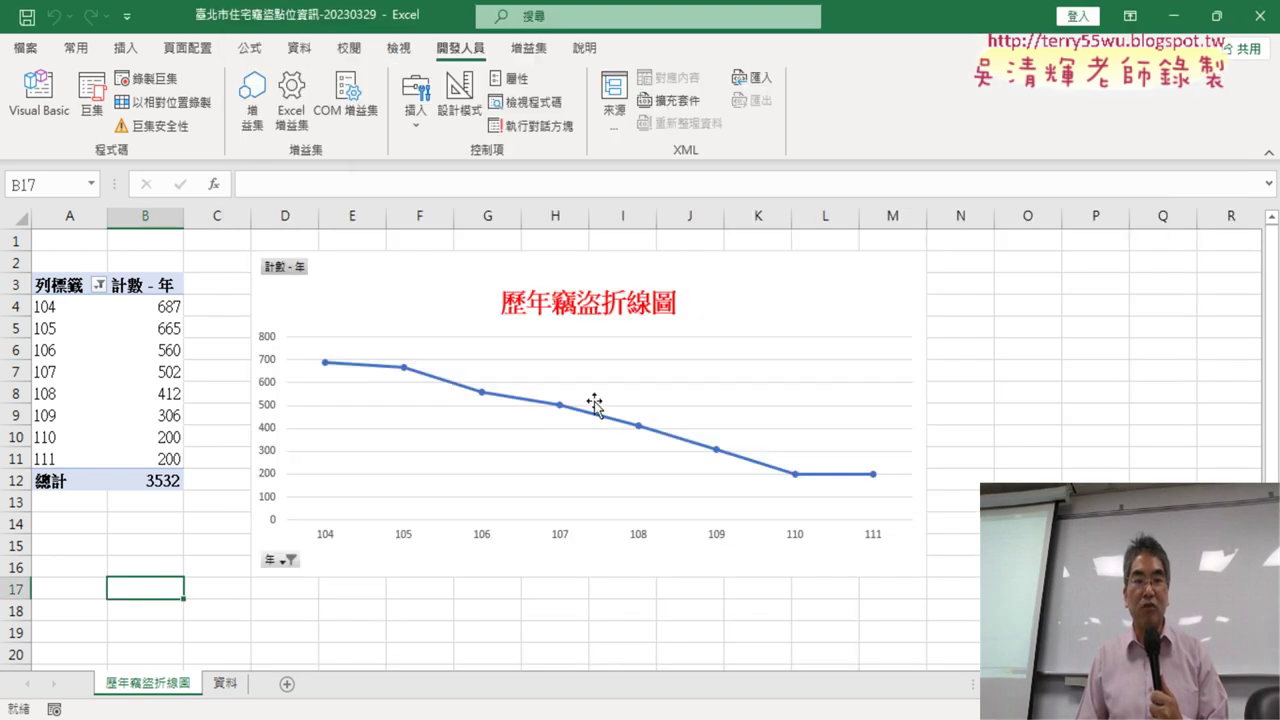
{"action": "right_click", "coordinate": [155, 688]}
{"action": "left_click", "coordinate": [235, 440]}
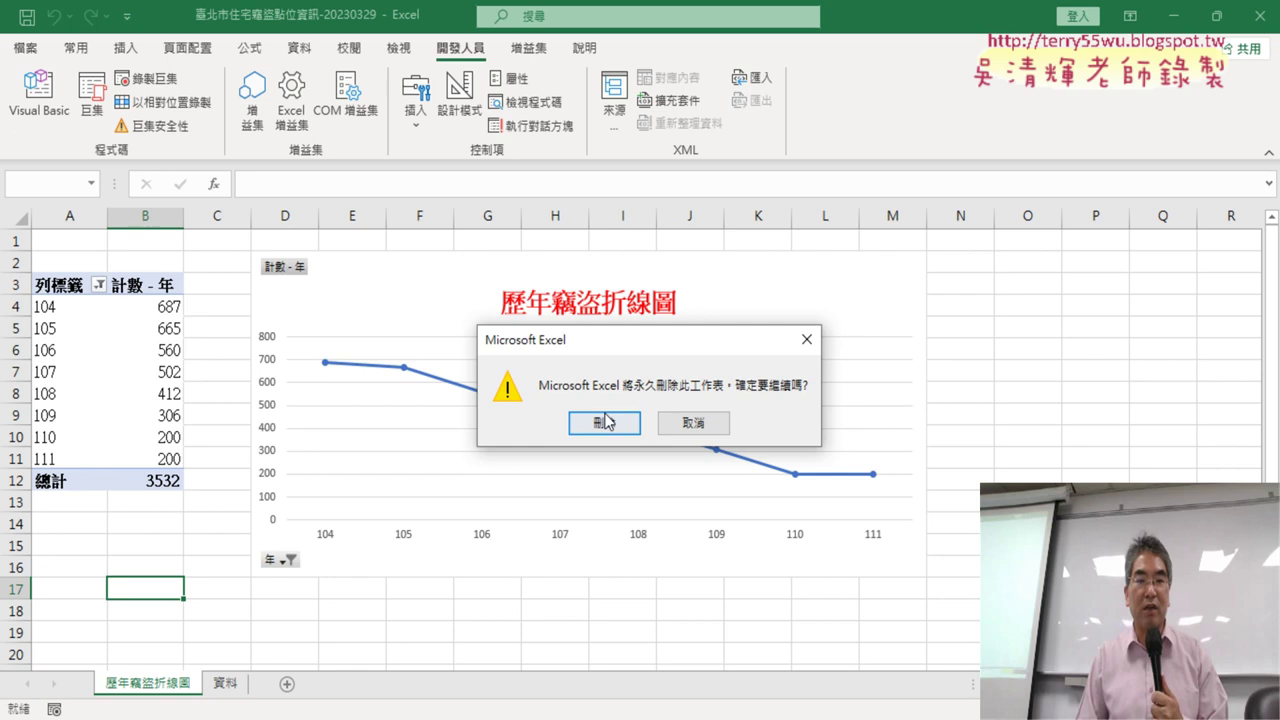
{"action": "left_click", "coordinate": [600, 421]}
{"action": "left_click", "coordinate": [39, 95]}
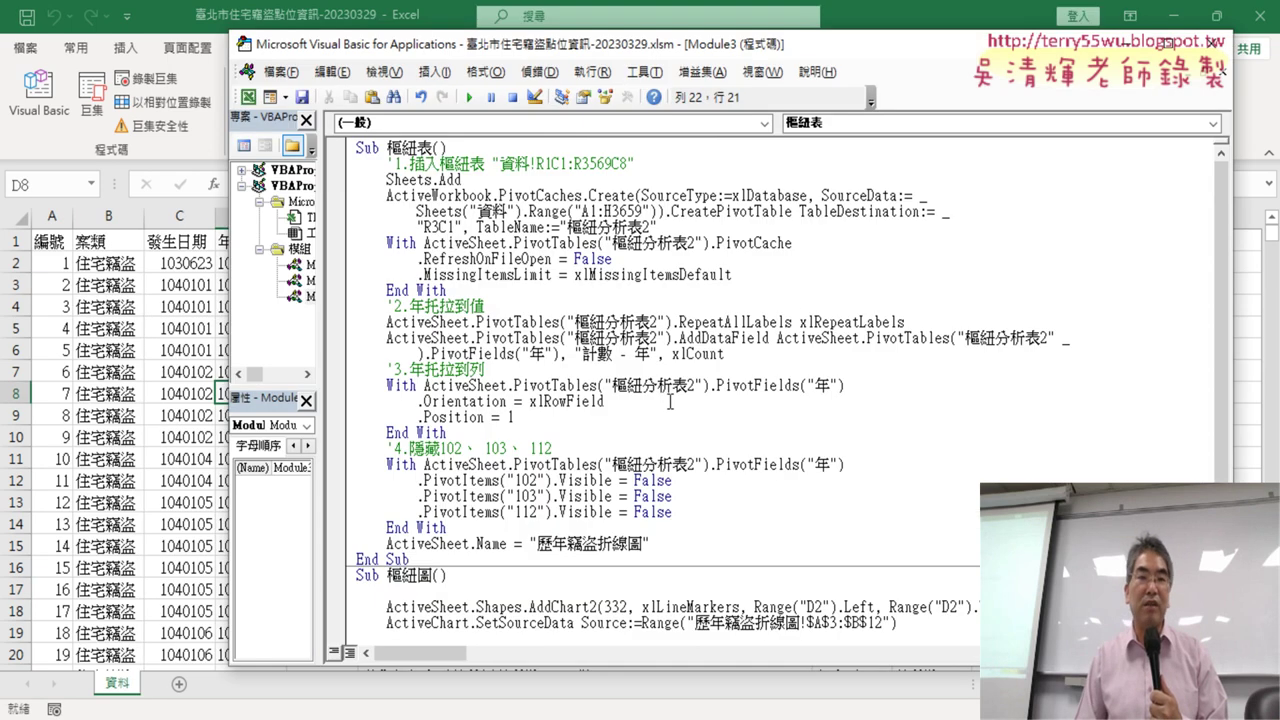
- Run the 樞紐表 macro to rebuild the 歷年竊盜折線圖 pivot table sheet
{"action": "scroll", "coordinate": [637, 400], "scroll_direction": "down", "scroll_amount": 2}
{"action": "scroll", "coordinate": [560, 345], "scroll_direction": "up", "scroll_amount": 2}
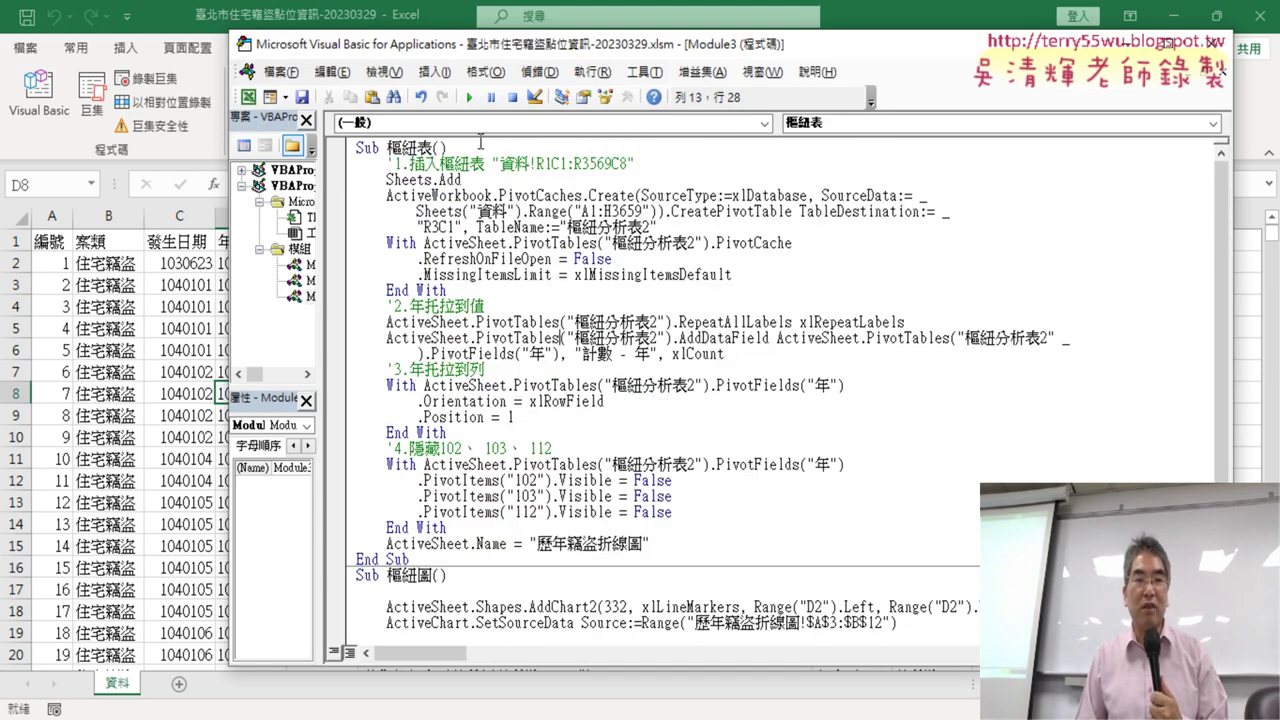
{"action": "left_click", "coordinate": [419, 148]}
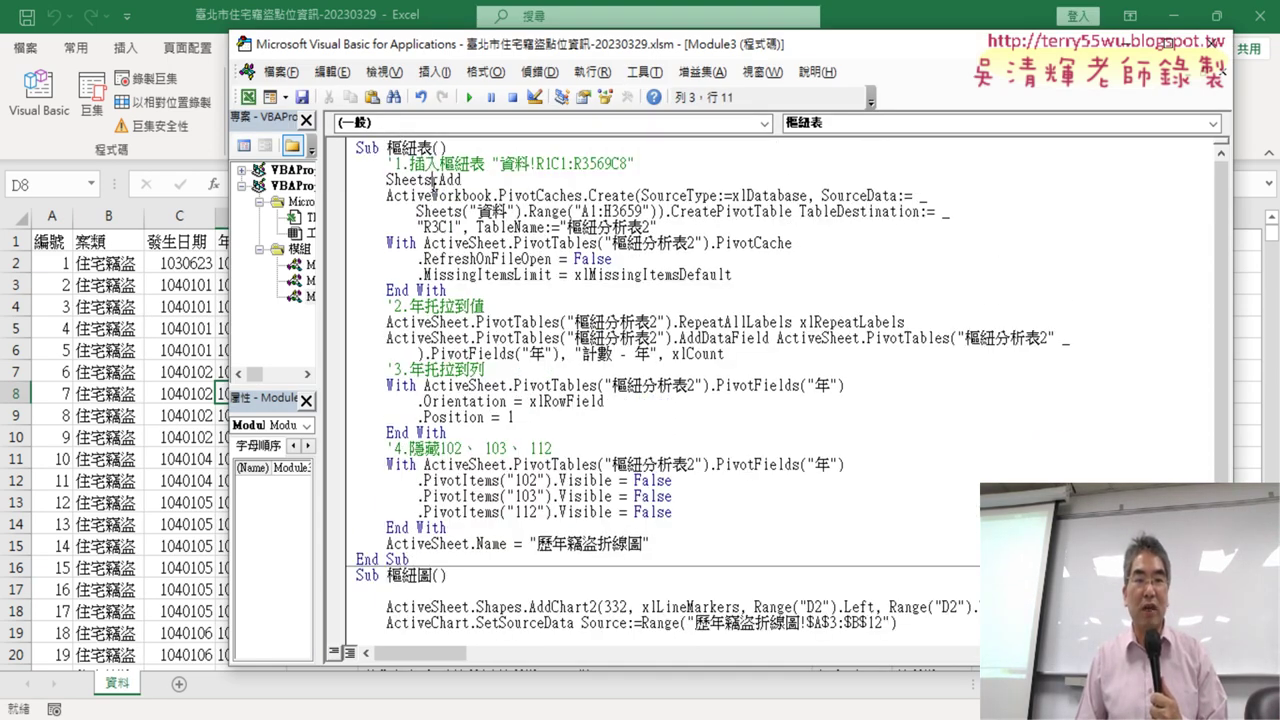
{"action": "left_click", "coordinate": [469, 97]}
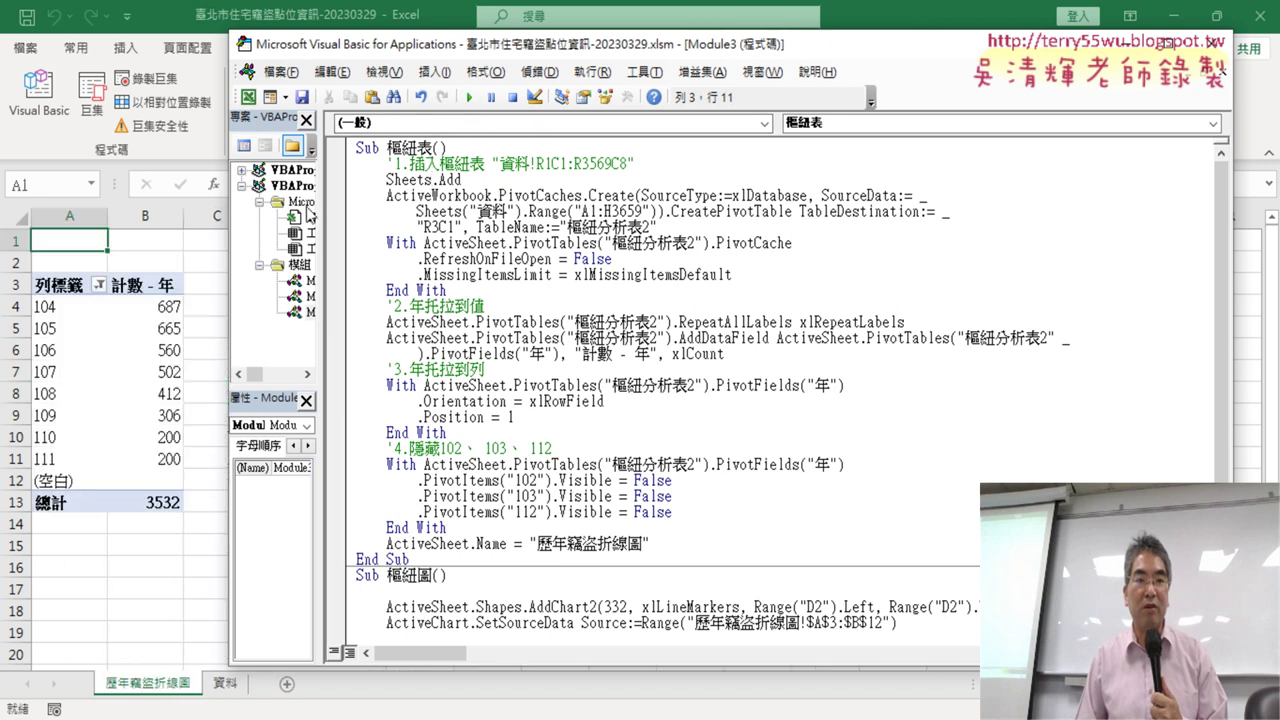
- Run the 樞紐圖 macro to add the red-titled line chart, then return to the worksheet
{"action": "scroll", "coordinate": [560, 400], "scroll_direction": "down", "scroll_amount": 1}
{"action": "scroll", "coordinate": [572, 400], "scroll_direction": "down", "scroll_amount": 4}
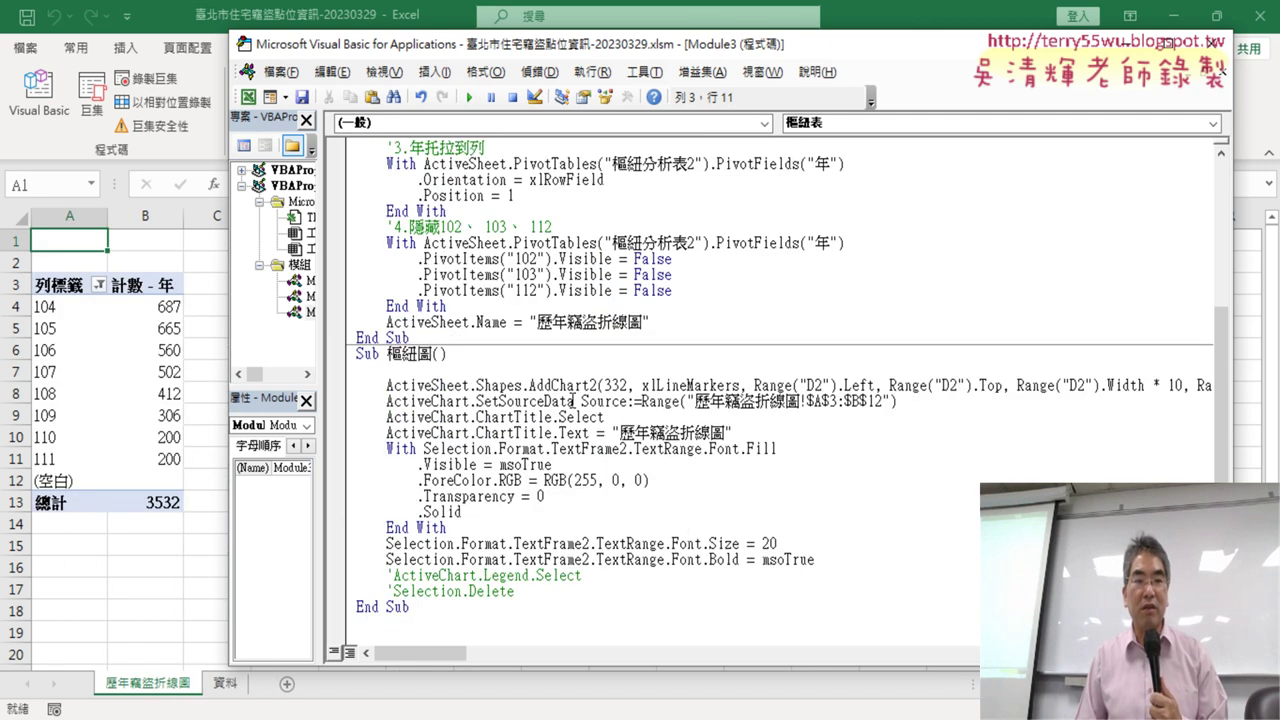
{"action": "left_click", "coordinate": [450, 434]}
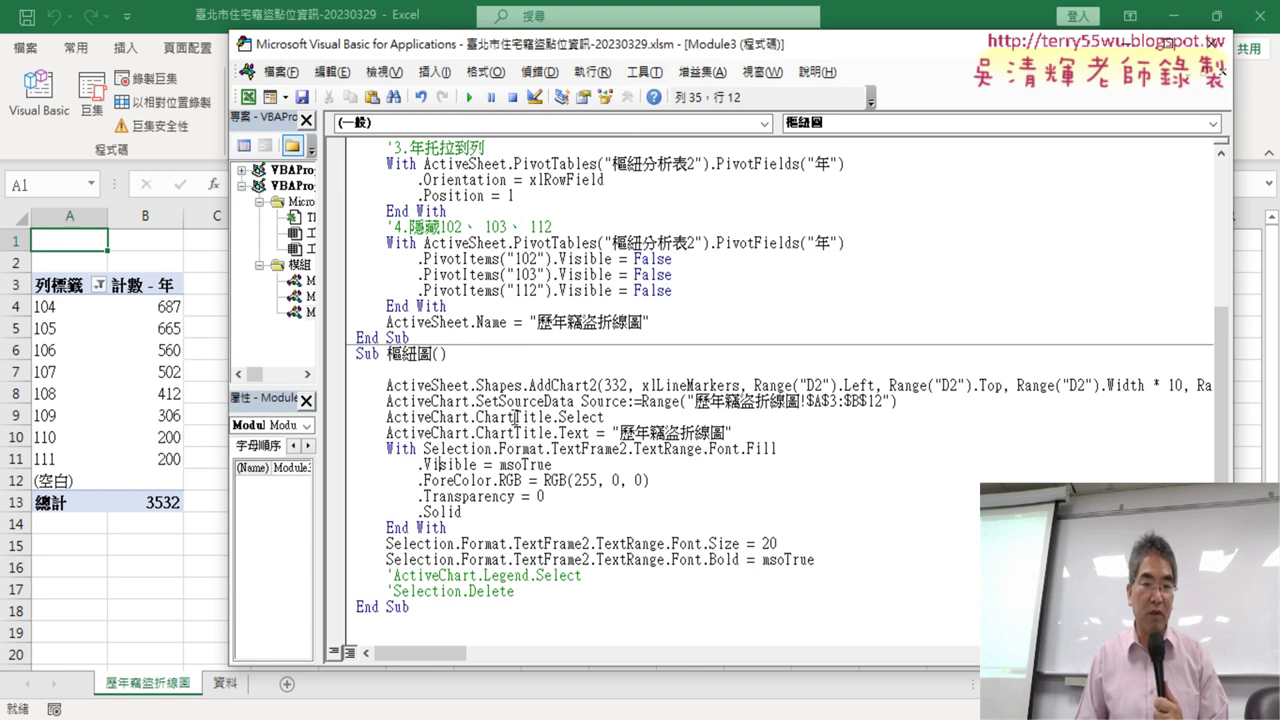
{"action": "left_click", "coordinate": [469, 97]}
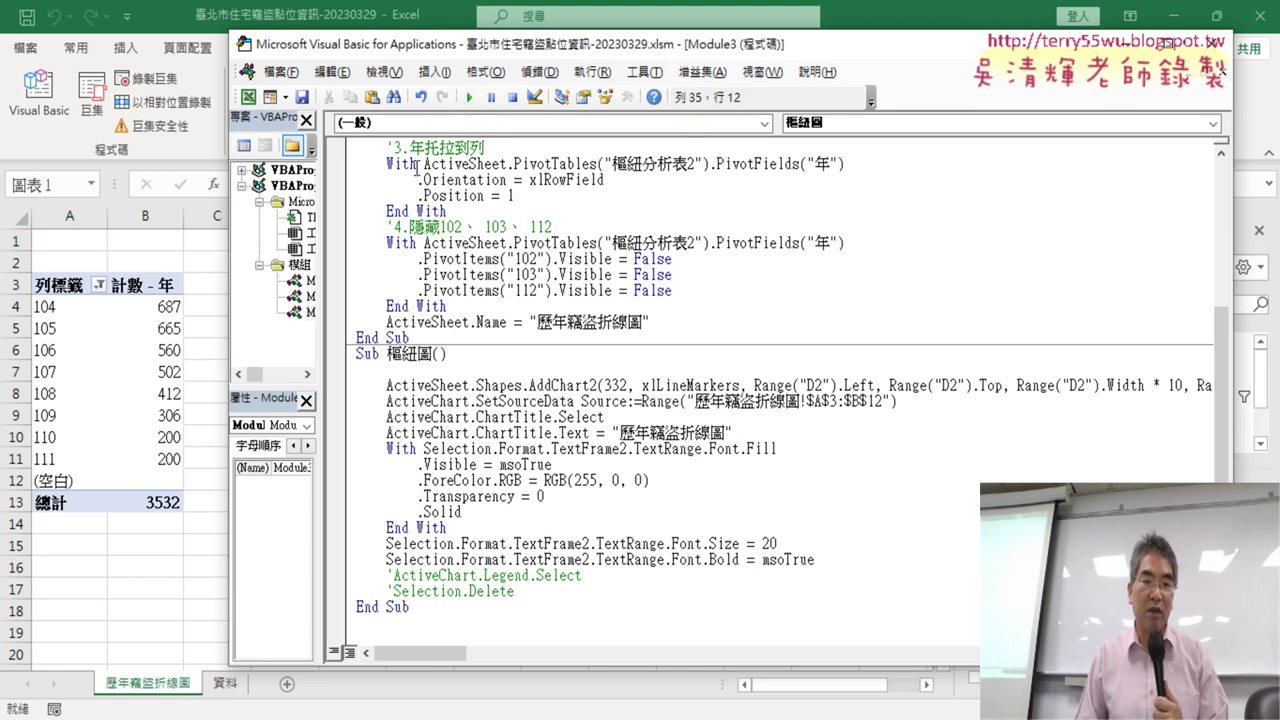
{"action": "left_click", "coordinate": [206, 368]}
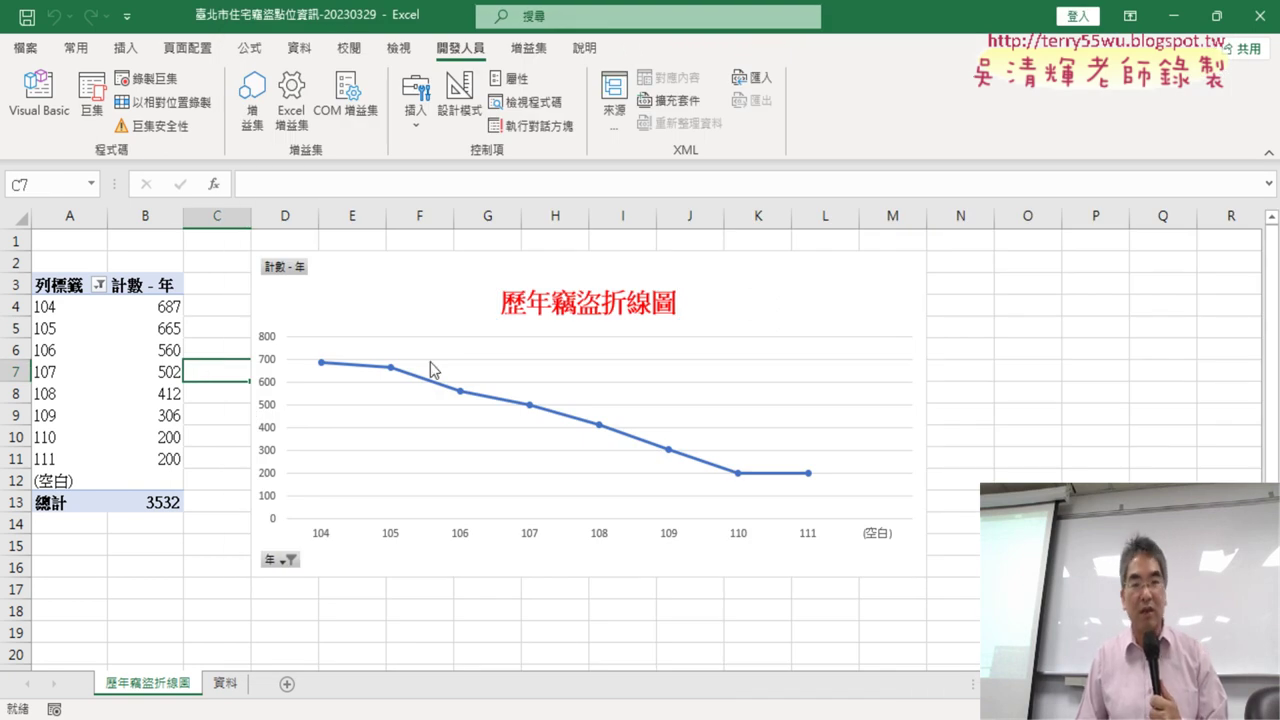
- Below the last End Sub, create a new procedure named Sub 歷年竊盜折線圖()
{"action": "left_click", "coordinate": [36, 108]}
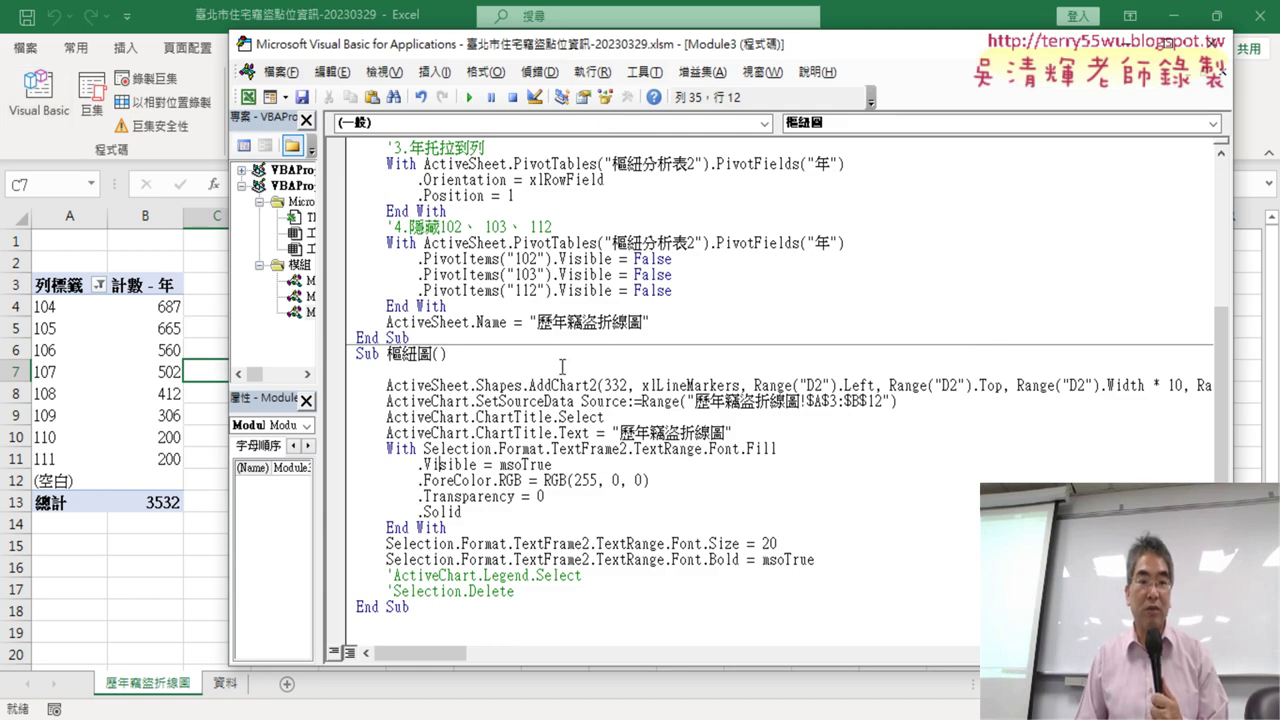
{"action": "left_click", "coordinate": [418, 638]}
{"action": "type", "text": "su"}
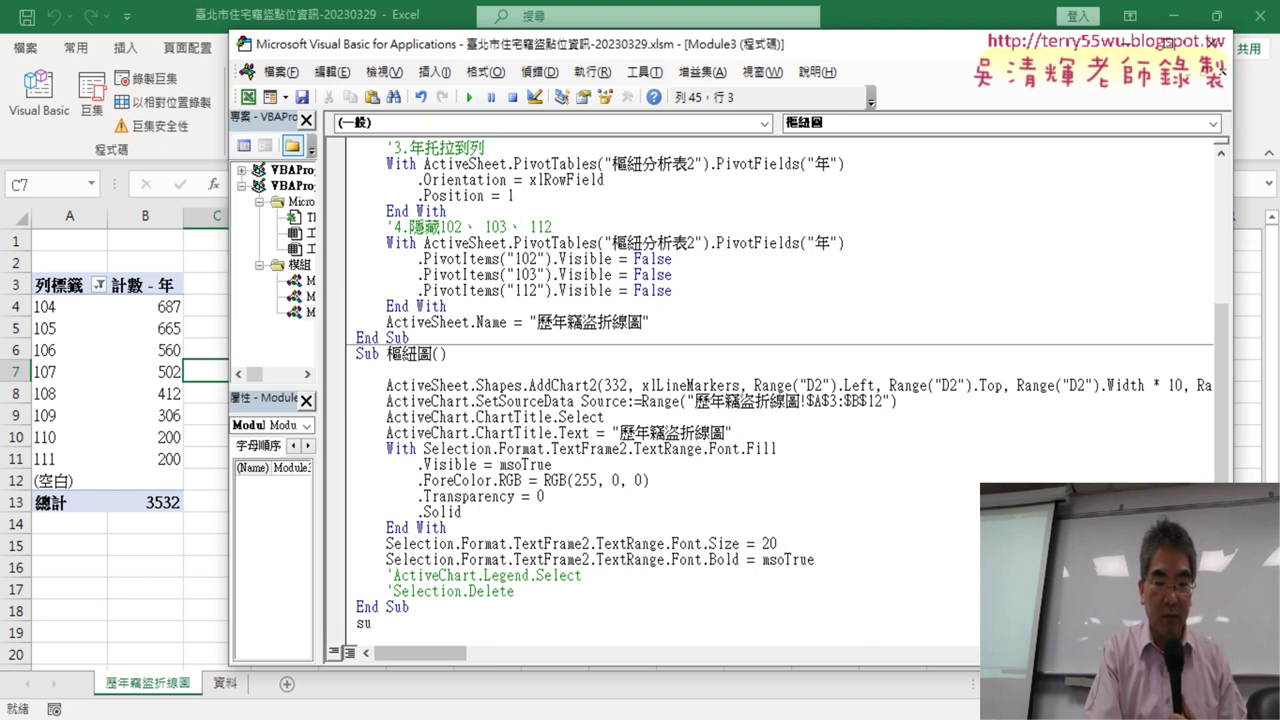
{"action": "type", "text": "b"}
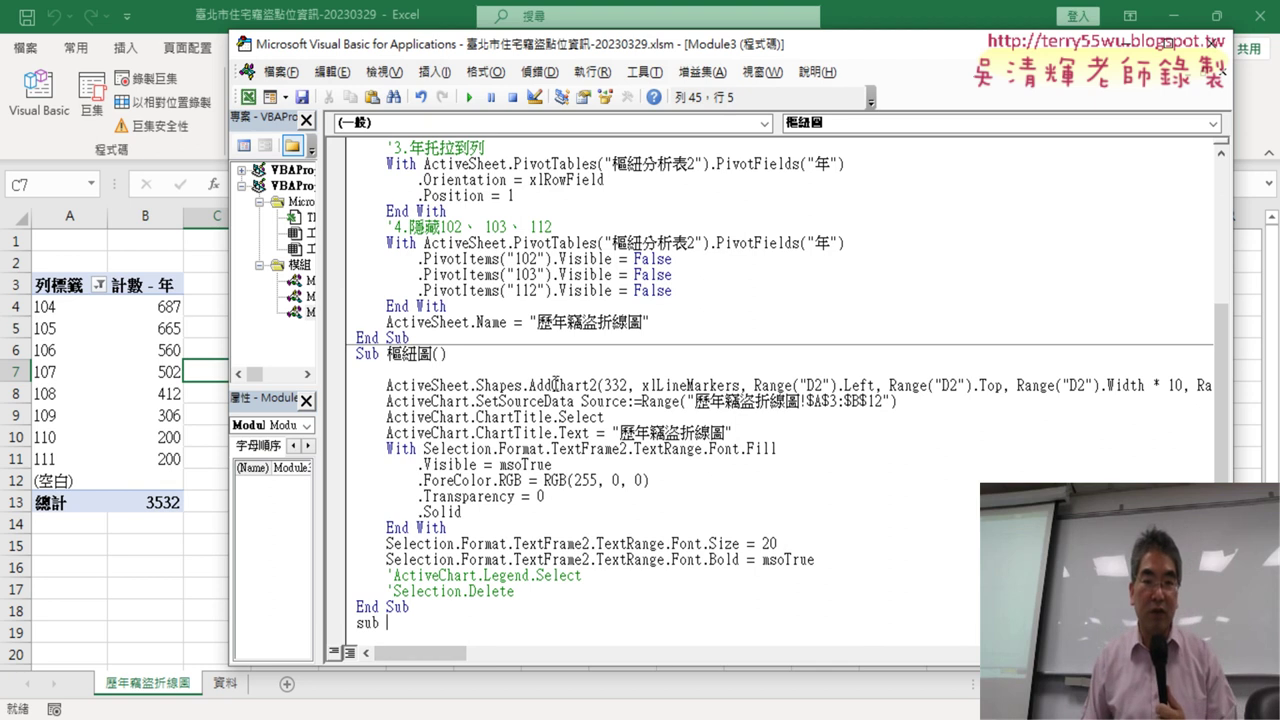
{"action": "key", "text": "Return"}
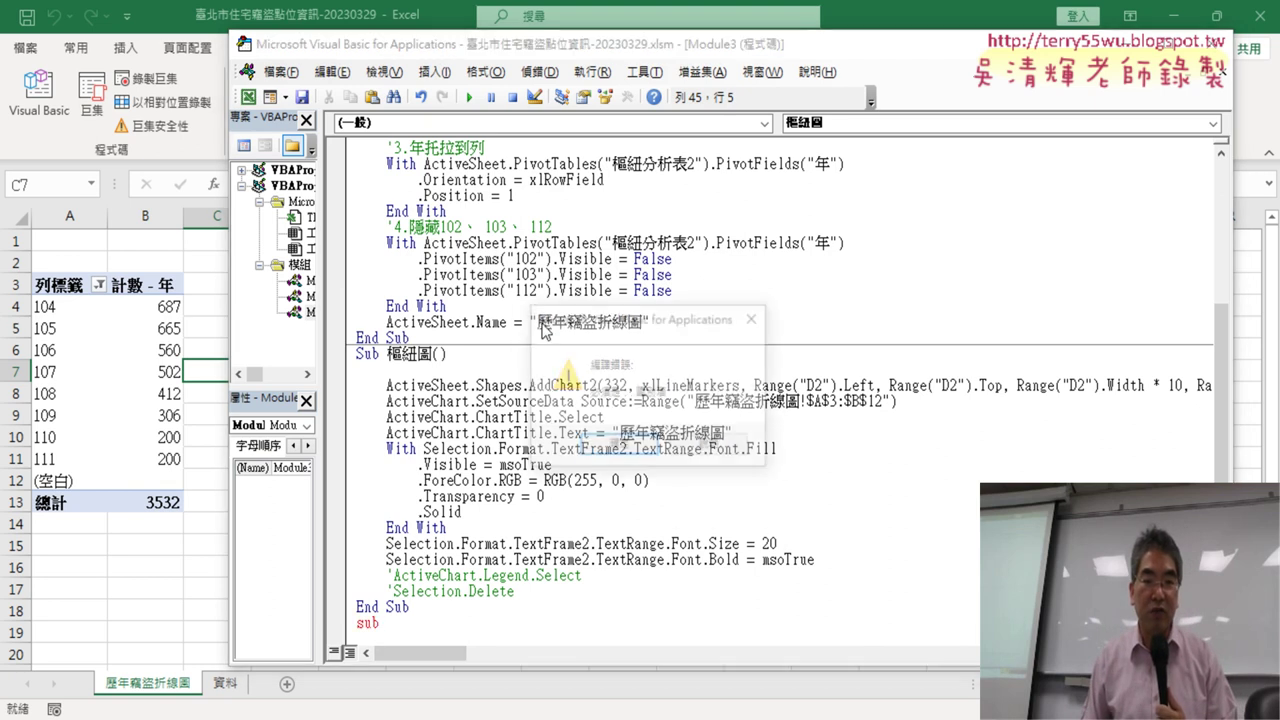
{"action": "key", "text": "Return"}
{"action": "left_click_drag", "start_coordinate": [537, 322], "coordinate": [650, 322]}
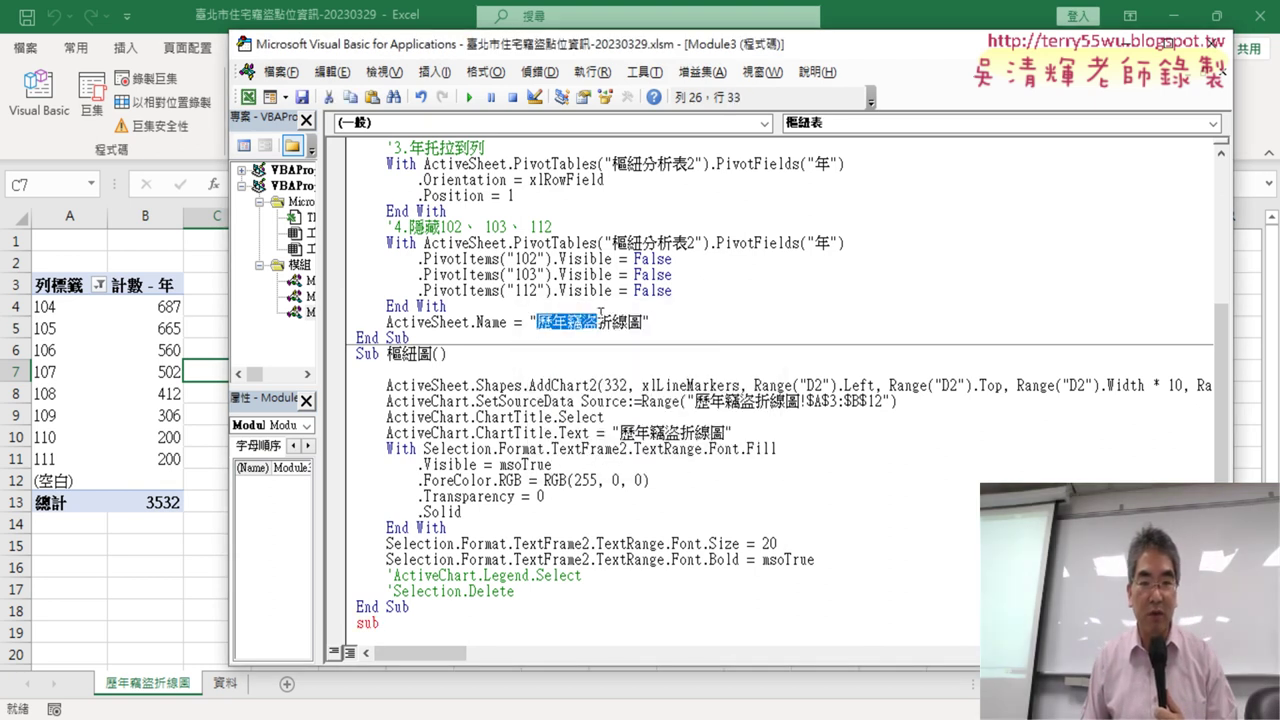
{"action": "left_click", "coordinate": [553, 324]}
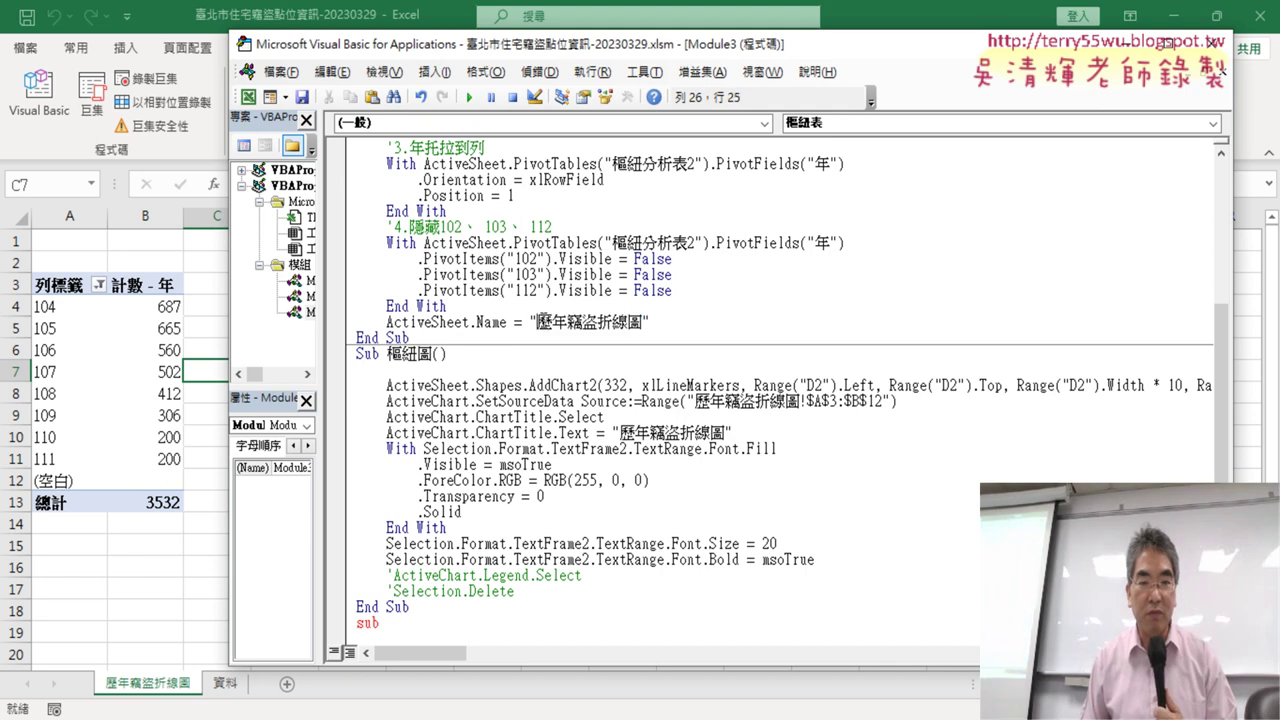
{"action": "left_click_drag", "start_coordinate": [537, 322], "coordinate": [630, 322]}
{"action": "right_click", "coordinate": [627, 330]}
{"action": "left_click", "coordinate": [678, 354]}
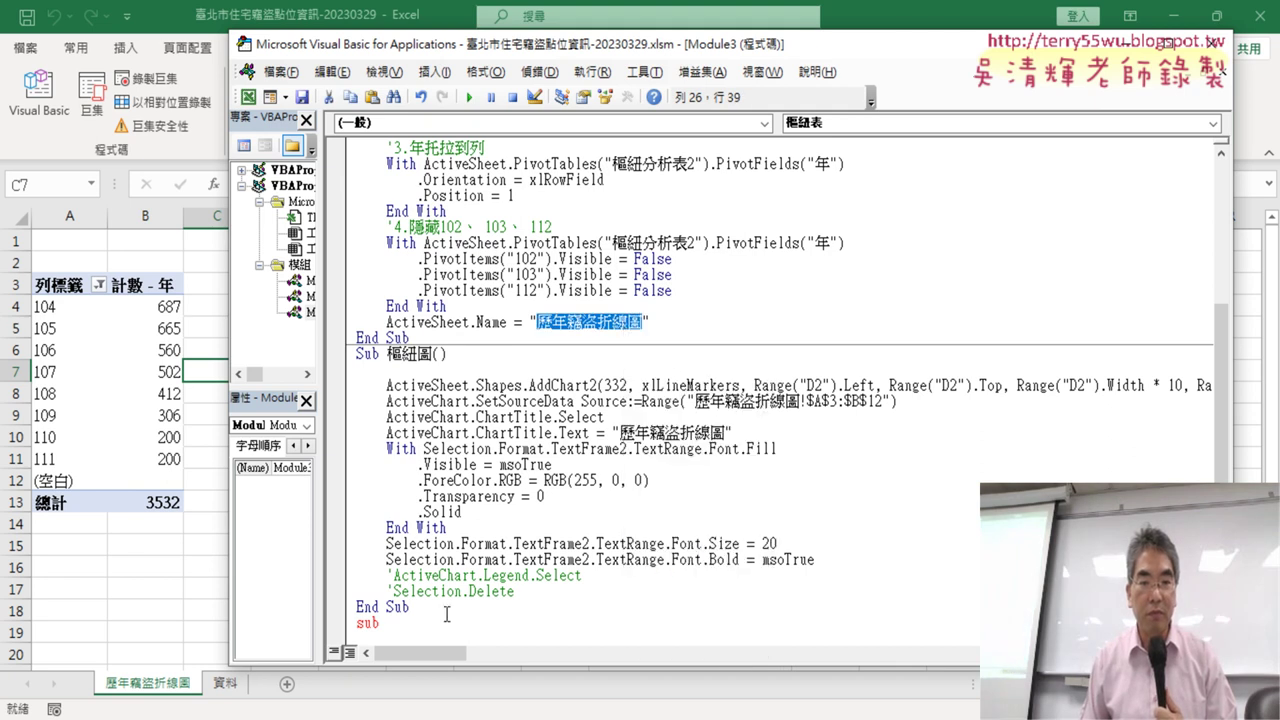
{"action": "left_click", "coordinate": [431, 623]}
{"action": "key", "text": "ctrl+v"}
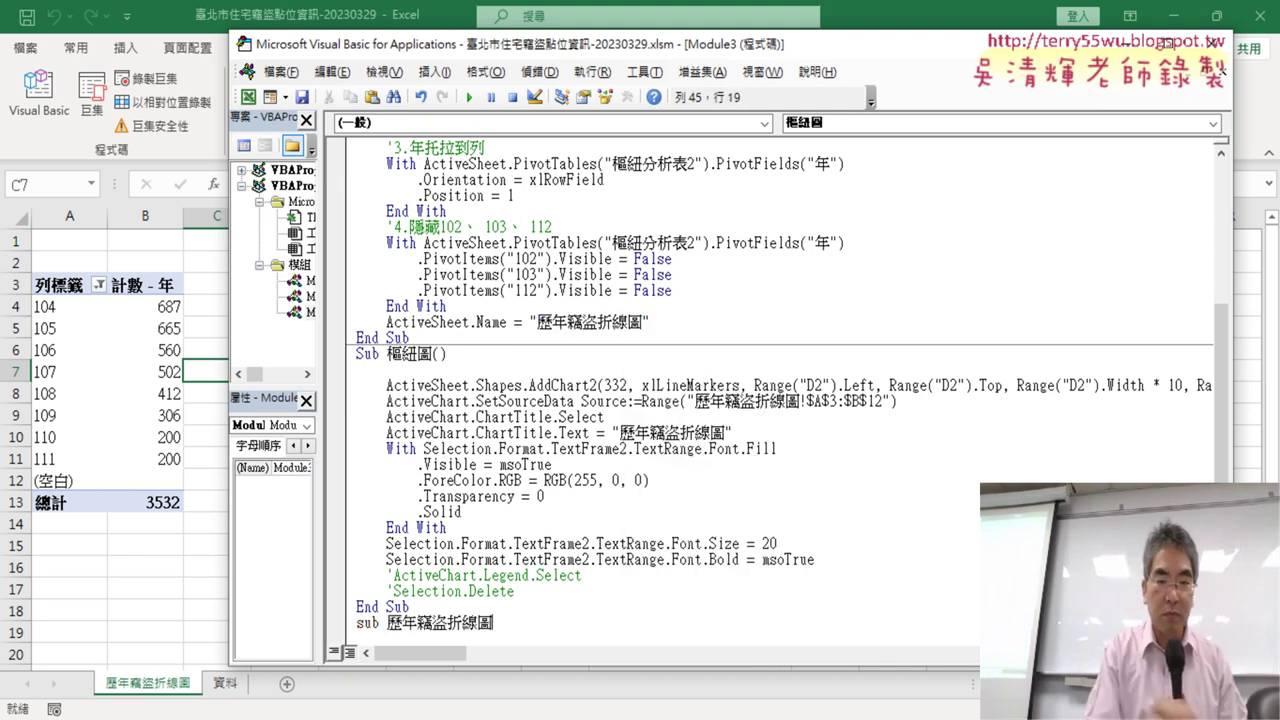
{"action": "key", "text": "Return"}
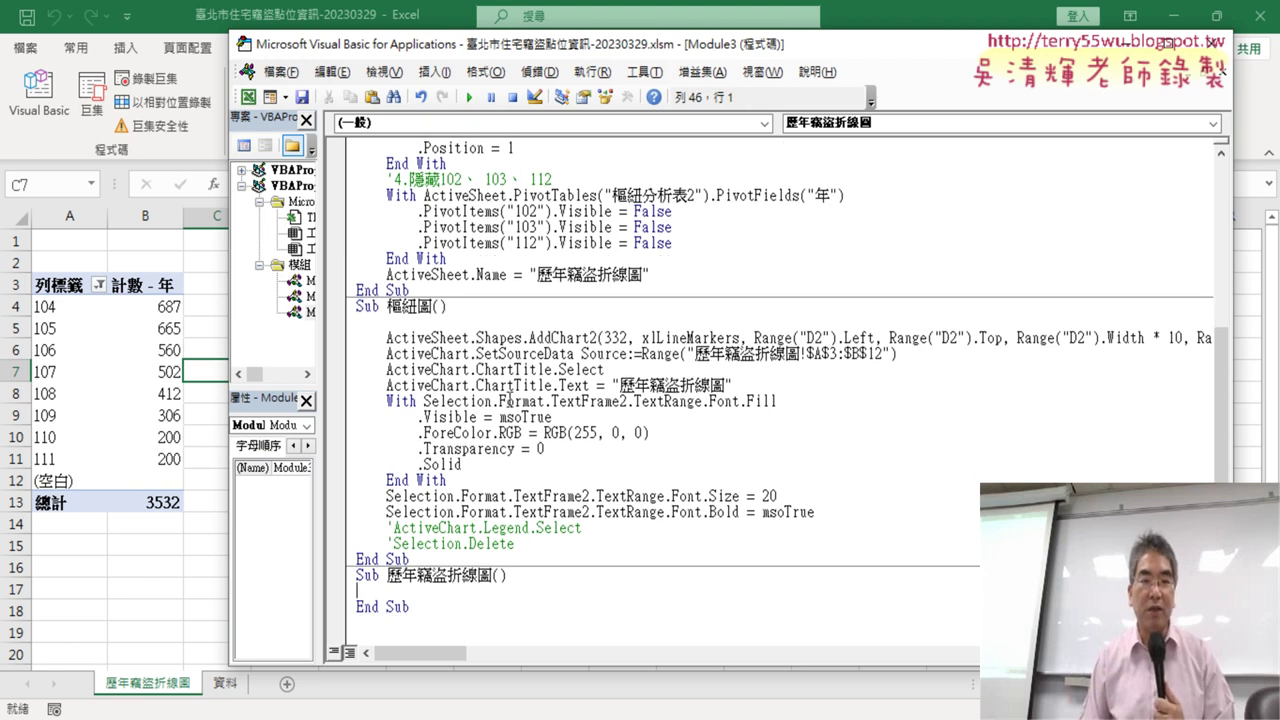
- Add Call 樞紐表 as the first line of the 歷年竊盜折線圖 procedure
{"action": "scroll", "coordinate": [530, 414], "scroll_direction": "up", "scroll_amount": 6}
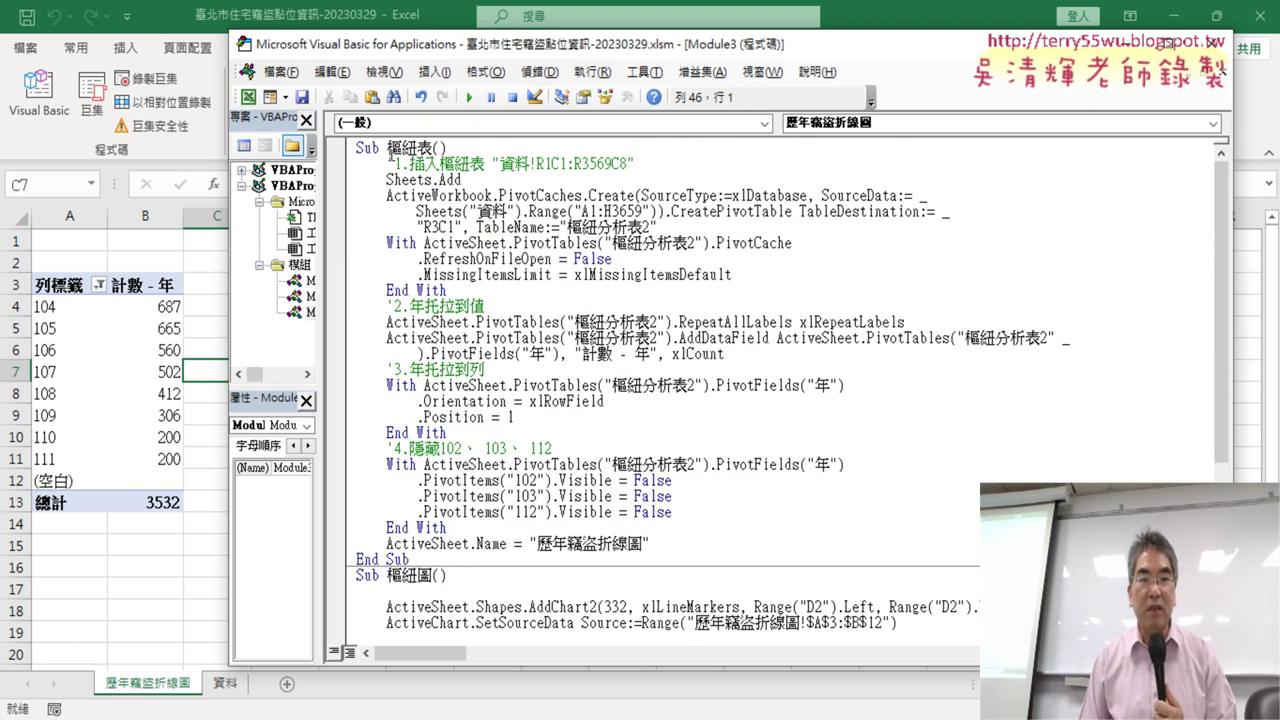
{"action": "left_click_drag", "start_coordinate": [389, 150], "coordinate": [432, 146]}
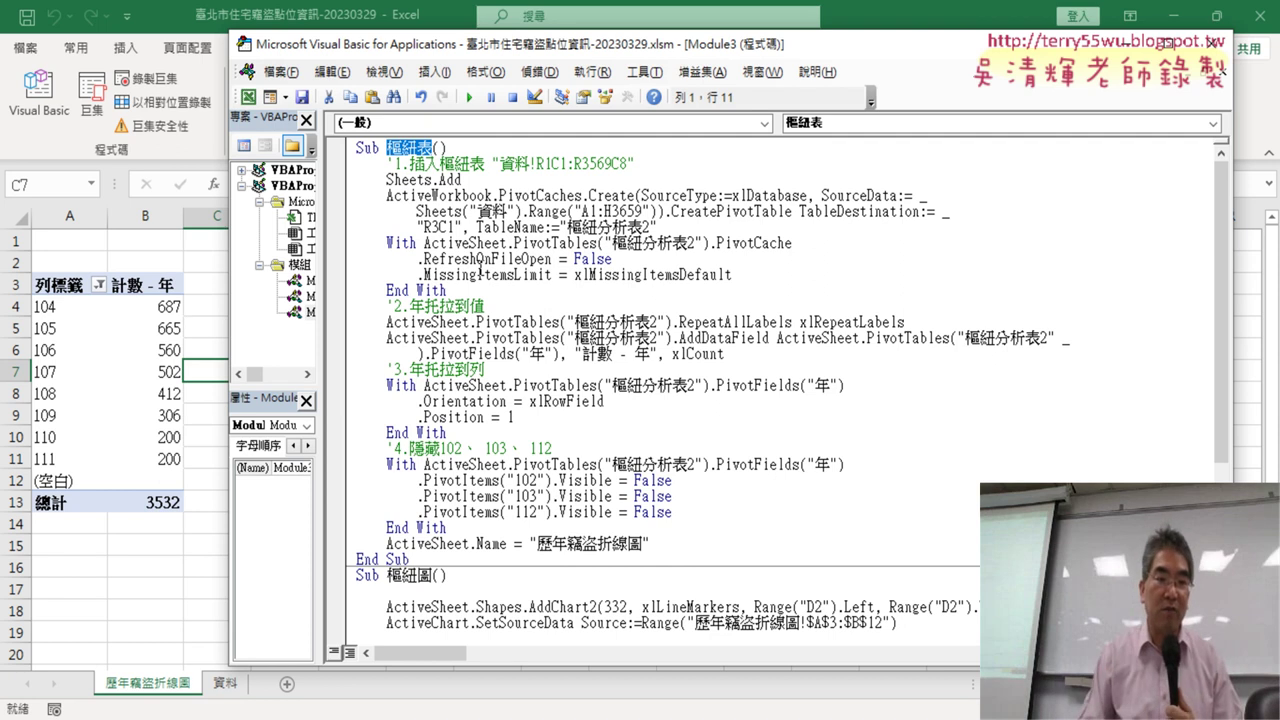
{"action": "scroll", "coordinate": [549, 342], "scroll_direction": "down", "scroll_amount": 5}
{"action": "scroll", "coordinate": [549, 342], "scroll_direction": "down", "scroll_amount": 1}
{"action": "left_click", "coordinate": [420, 603]}
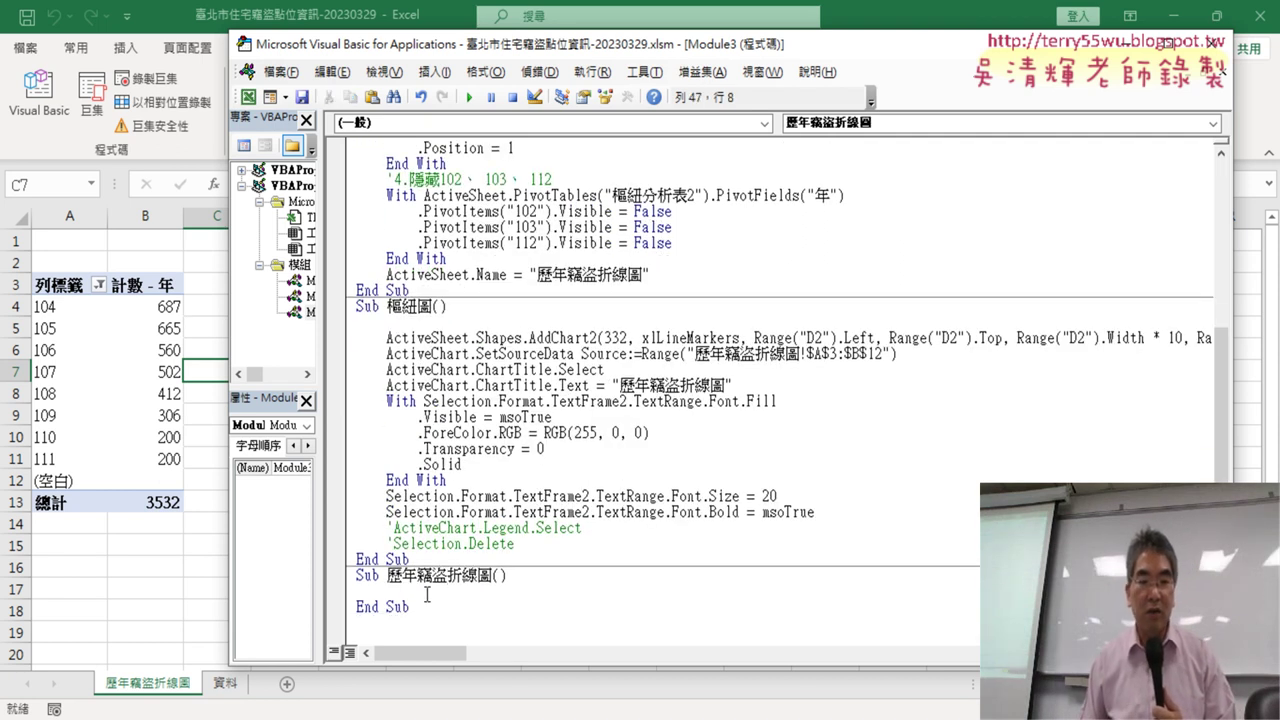
{"action": "key", "text": "Up"}
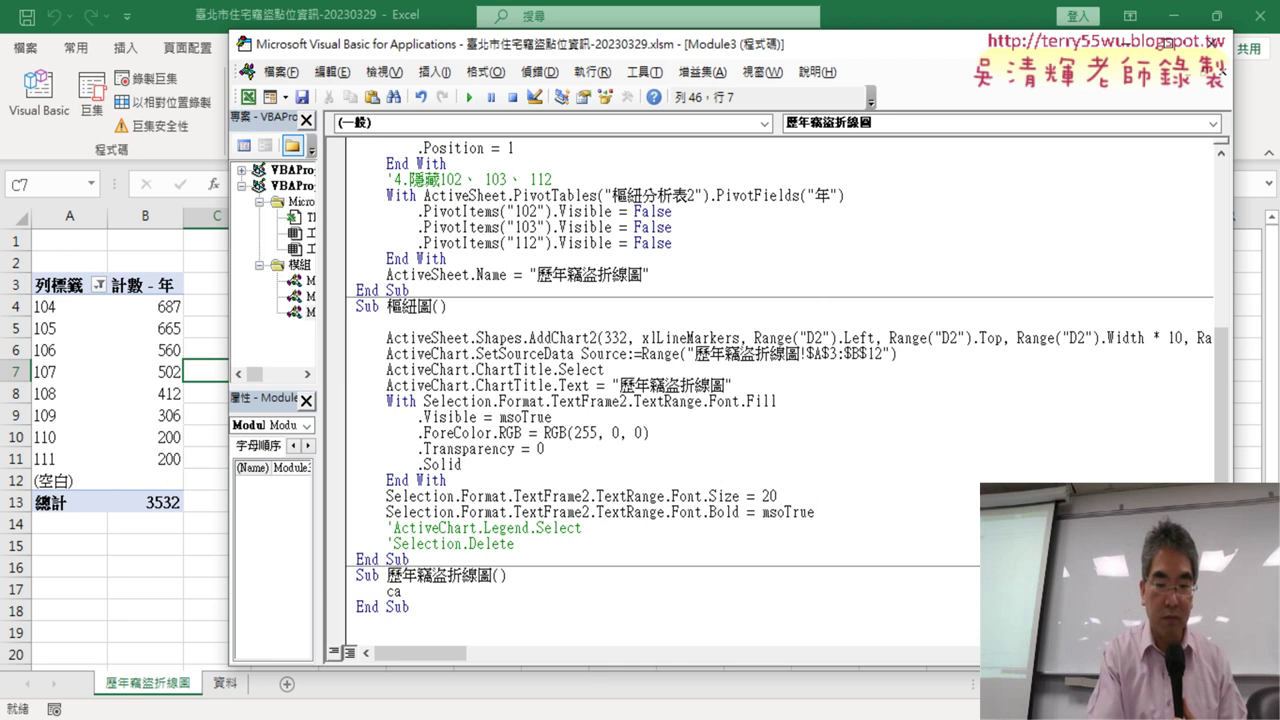
{"action": "type", "text": "ll 樞紐表"}
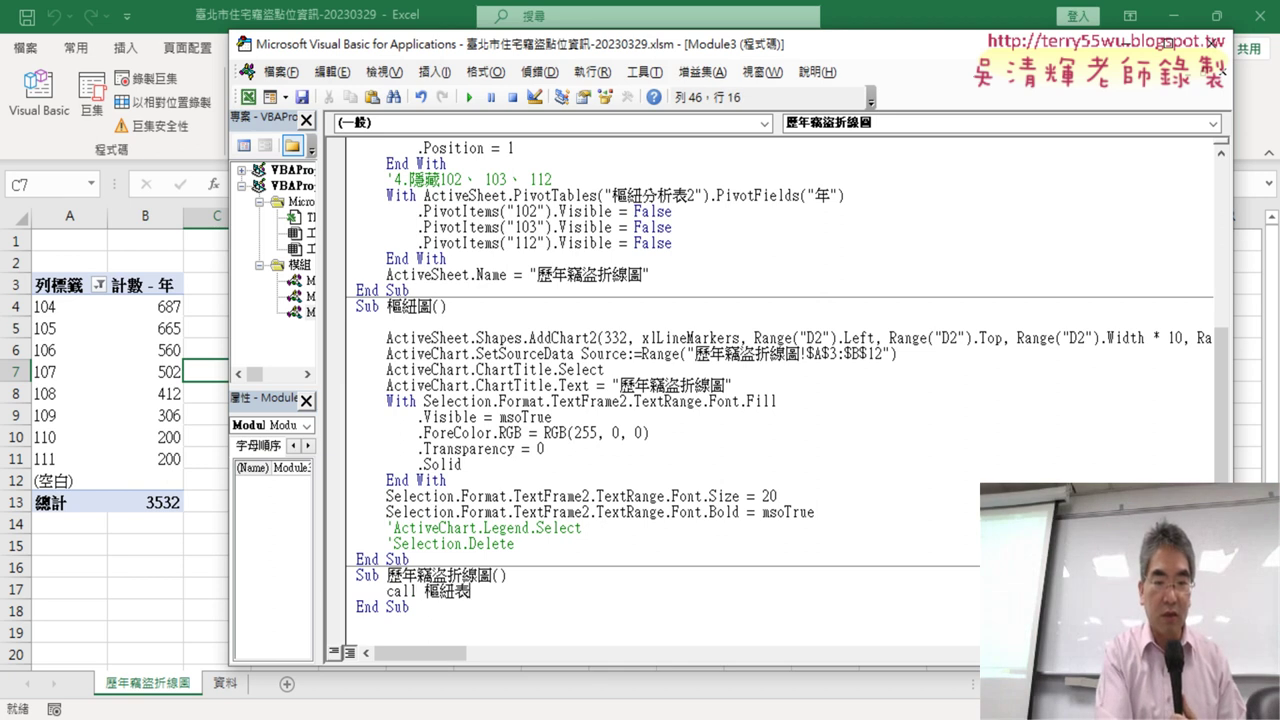
{"action": "key", "text": "Return"}
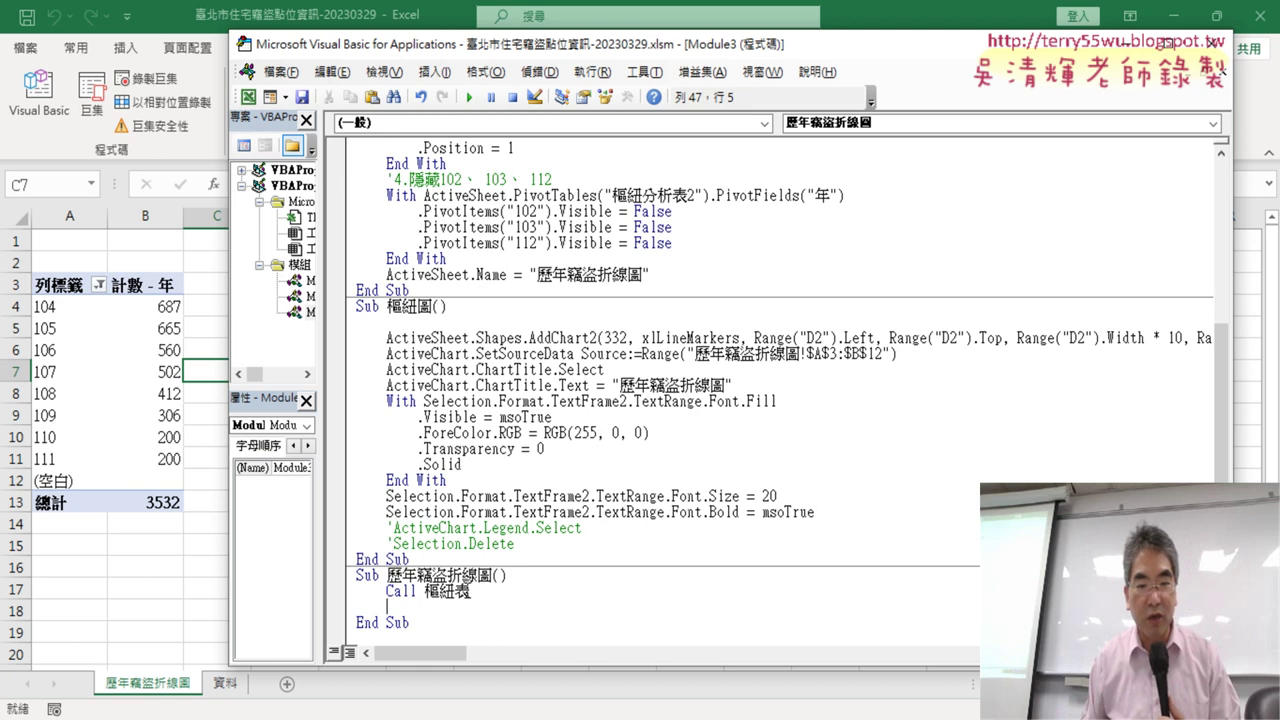
- Add Call 樞紐圖 as the second line of the procedure
{"action": "mouse_move", "coordinate": [456, 592]}
{"action": "left_mouse_down"}
{"action": "mouse_move", "coordinate": [392, 597]}
{"action": "mouse_move", "coordinate": [456, 591]}
{"action": "mouse_move", "coordinate": [421, 607]}
{"action": "left_mouse_up"}
{"action": "type", "text": "Call 樞紐"}
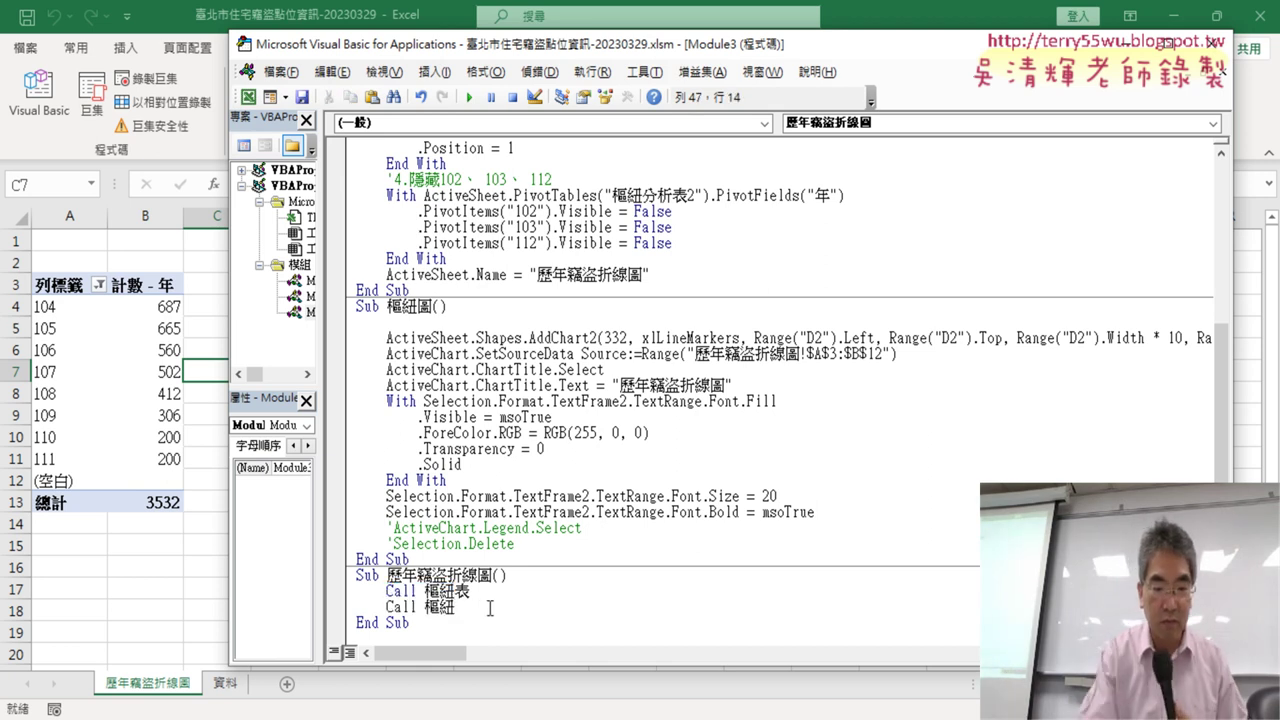
{"action": "type", "text": "tx2"}
{"action": "key", "text": "BackSpace"}
{"action": "key", "text": "BackSpace"}
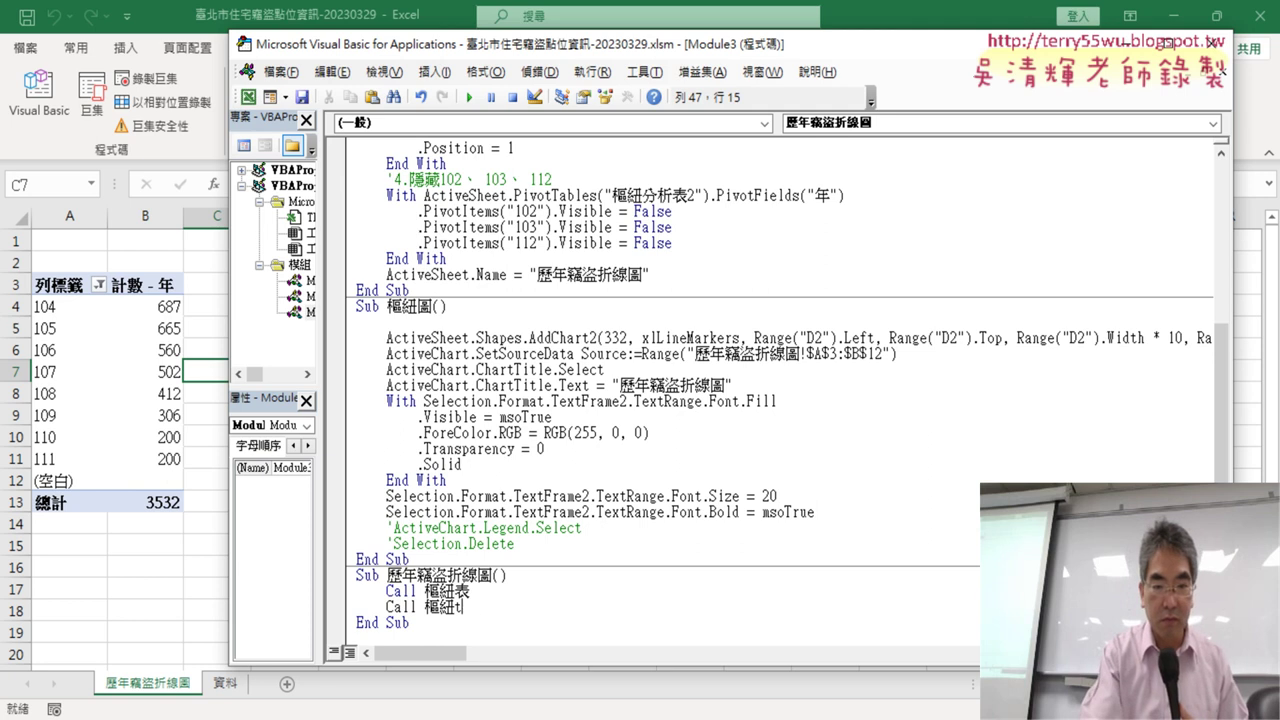
{"action": "type", "text": "圖"}
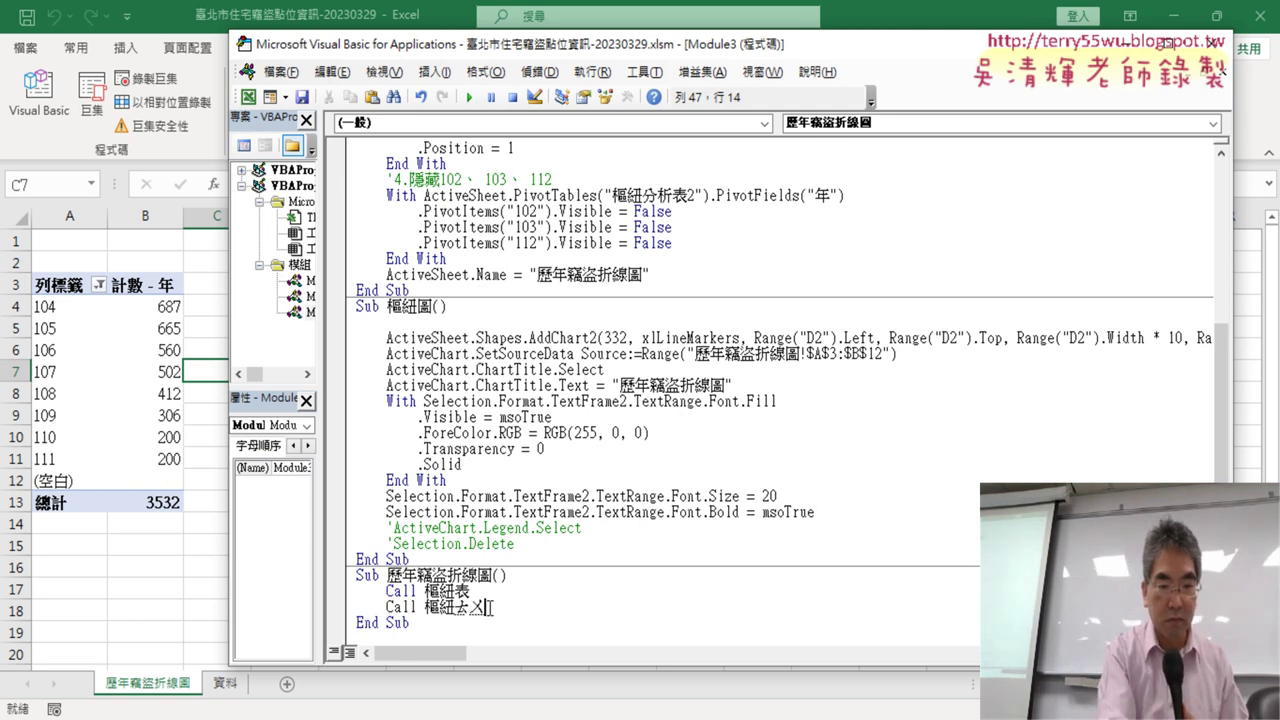
{"action": "key", "text": "Return"}
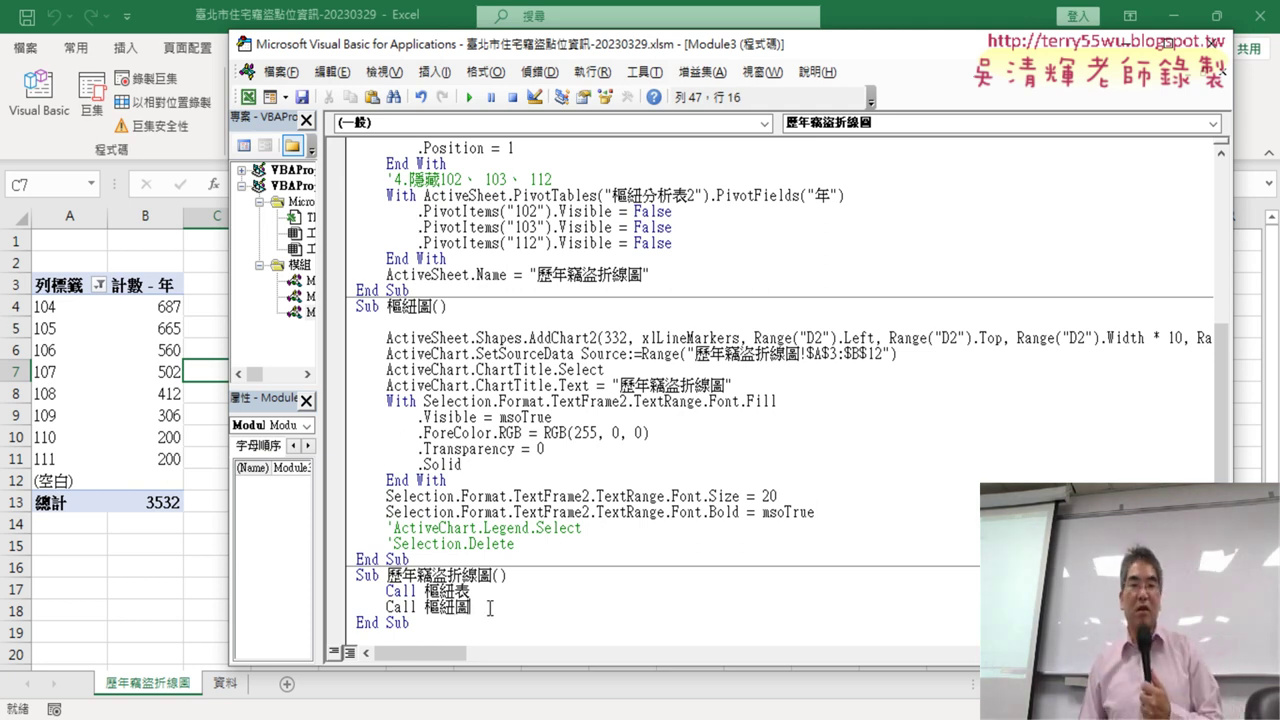
{"action": "left_click", "coordinate": [591, 496]}
{"action": "left_click", "coordinate": [440, 591]}
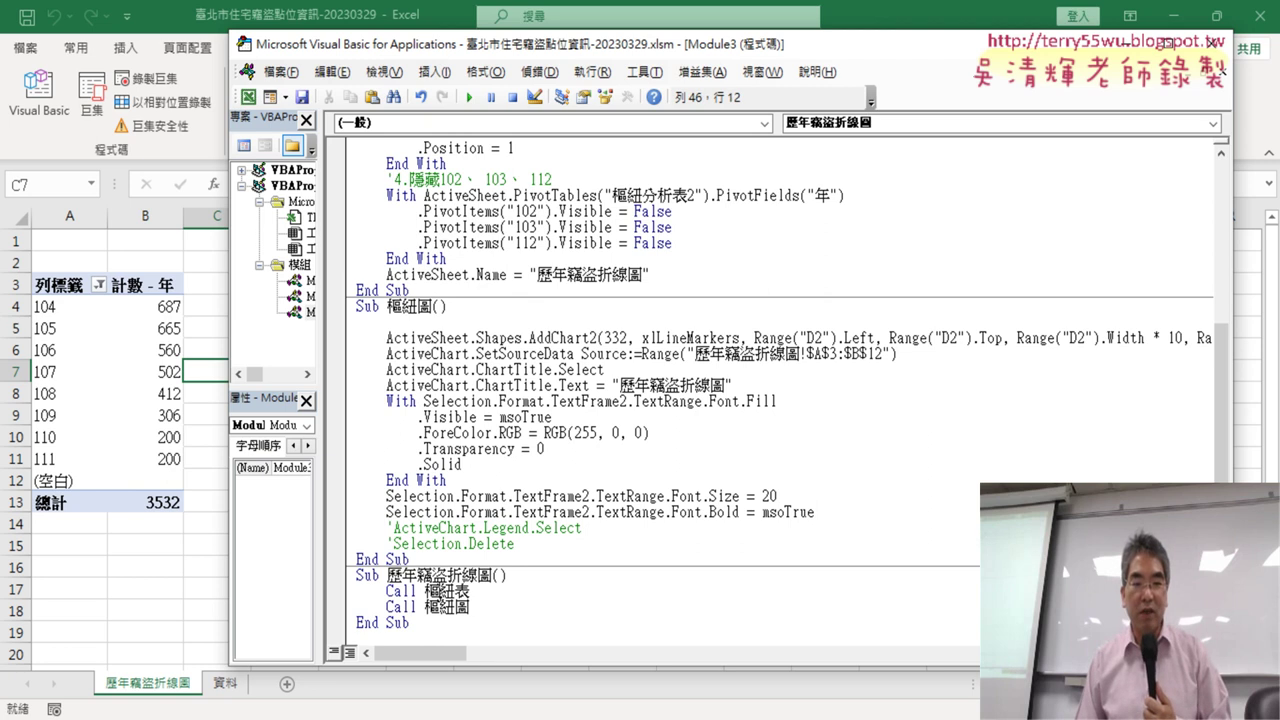
{"action": "left_click_drag", "start_coordinate": [350, 576], "coordinate": [417, 617]}
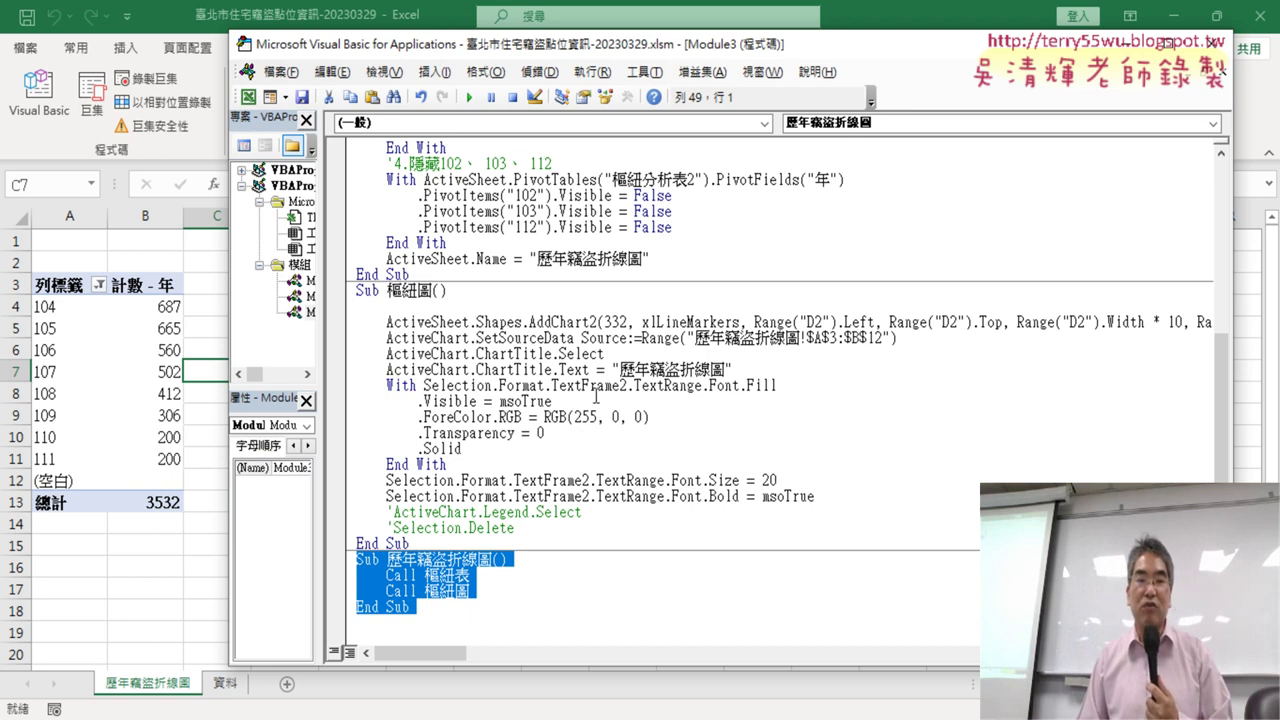
- Delete the 歷年竊盜折線圖 sheet, confirming the permanent deletion
{"action": "left_click", "coordinate": [224, 690]}
{"action": "right_click", "coordinate": [152, 686]}
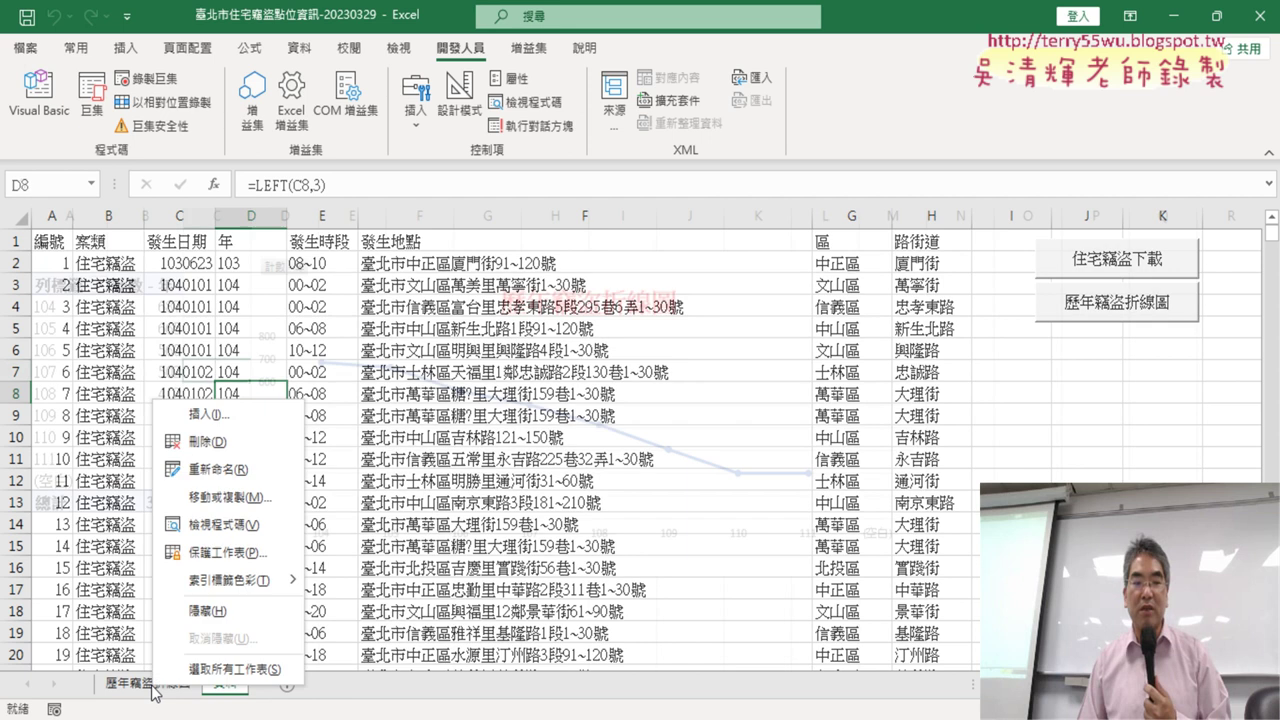
{"action": "left_click", "coordinate": [218, 444]}
{"action": "left_click", "coordinate": [604, 428]}
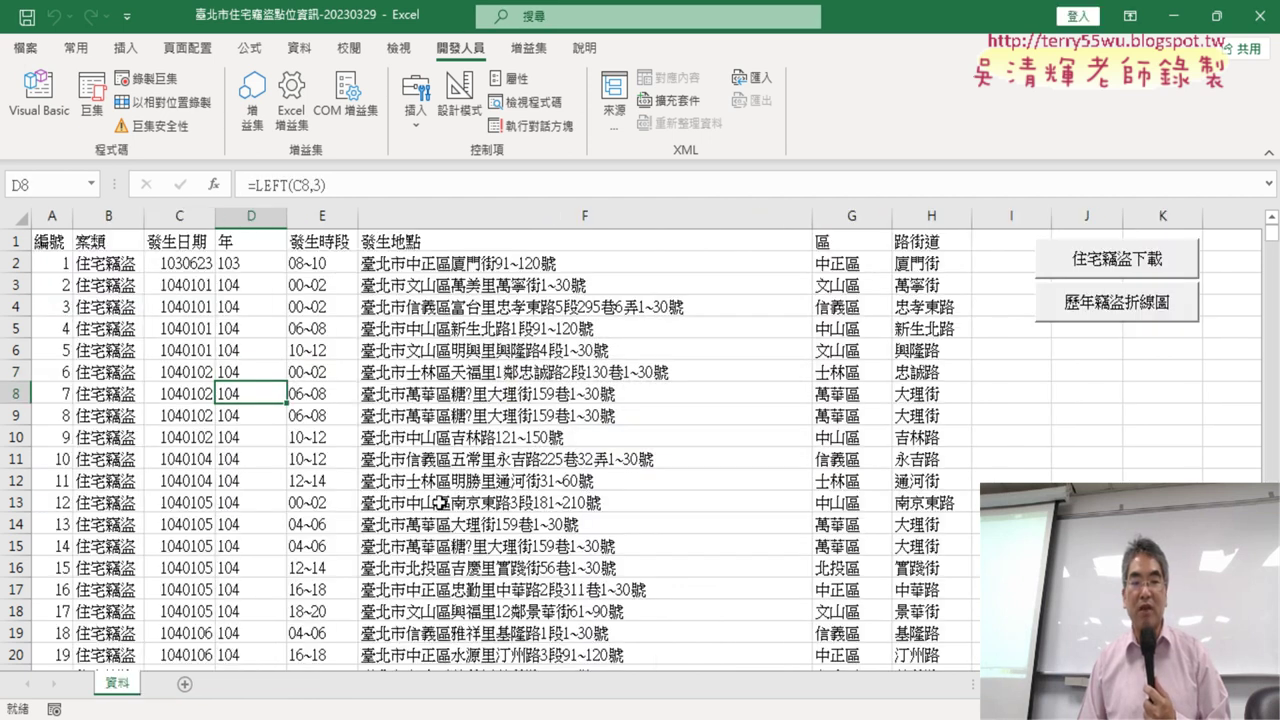
- Cut the 歷年竊盜折線圖 button from 資料 and copy the 住宅竊盜下載 button
{"action": "right_click", "coordinate": [1105, 318]}
{"action": "left_click", "coordinate": [1133, 324]}
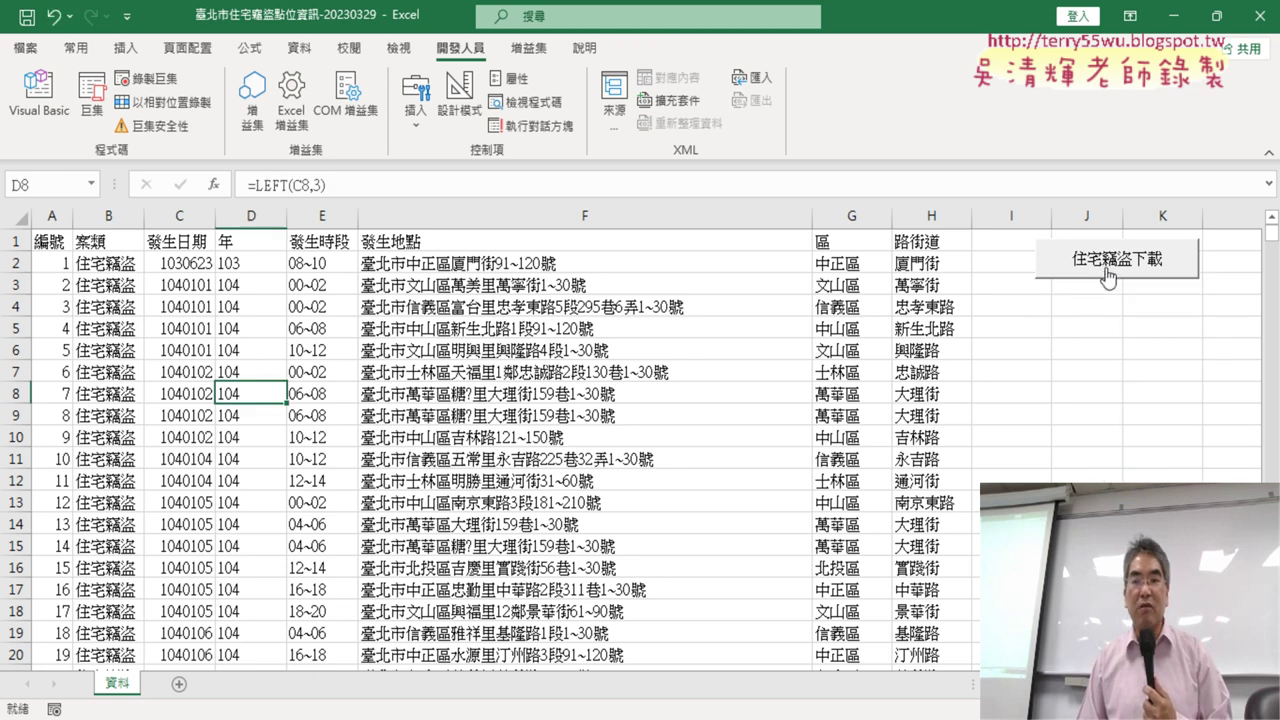
{"action": "right_click", "coordinate": [1106, 266]}
{"action": "left_click", "coordinate": [1141, 311]}
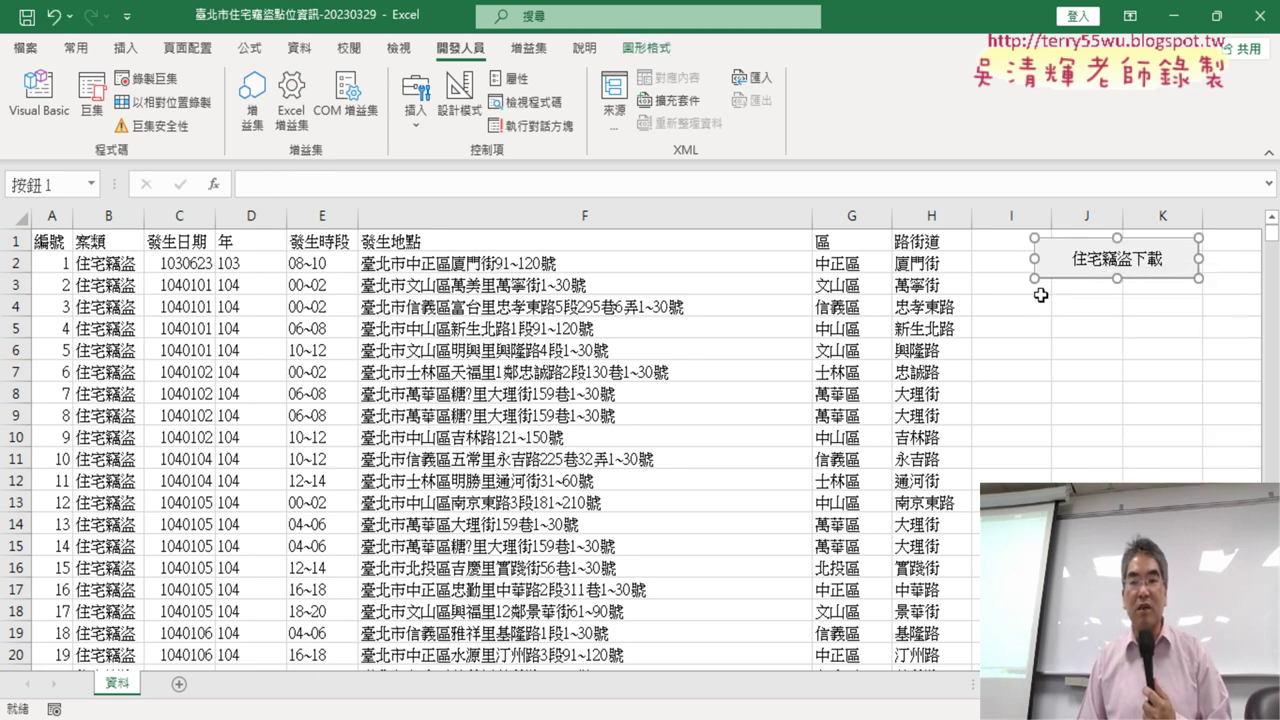
- Paste a duplicate 住宅竊盜下載 button below the original and cancel its 指定巨集 dialog
{"action": "key", "text": "ctrl+v"}
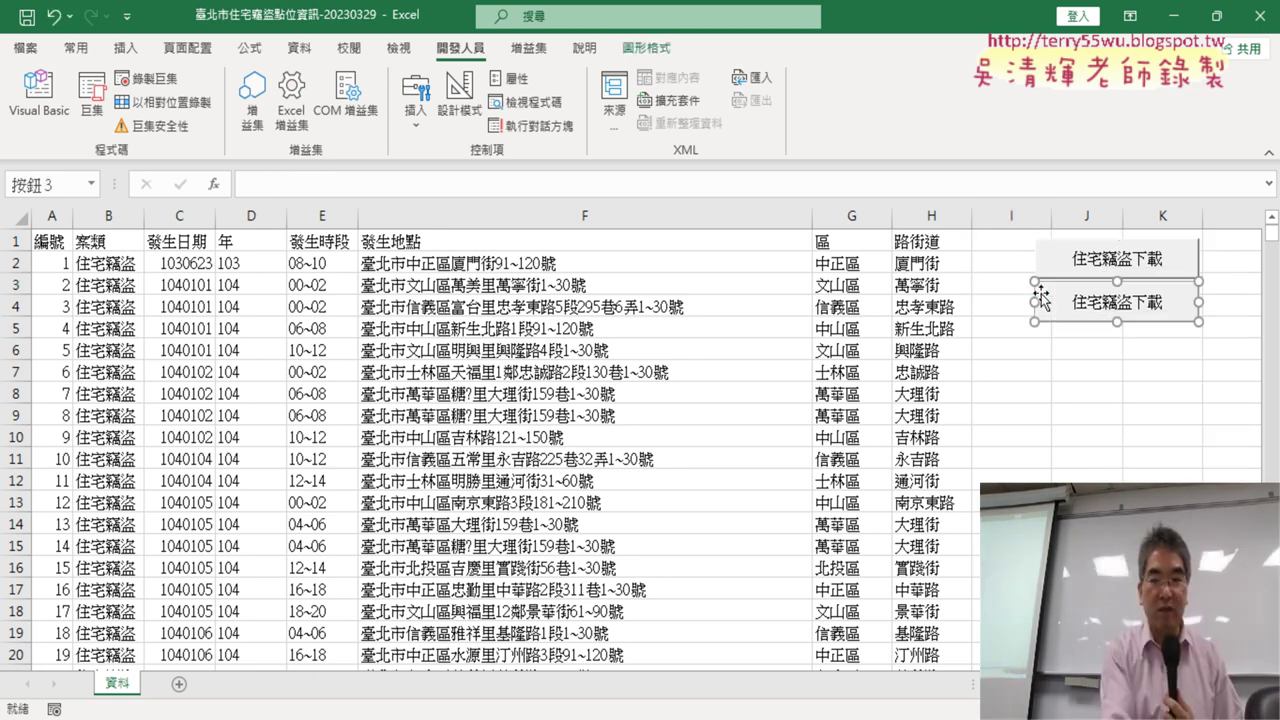
{"action": "right_click", "coordinate": [1104, 288]}
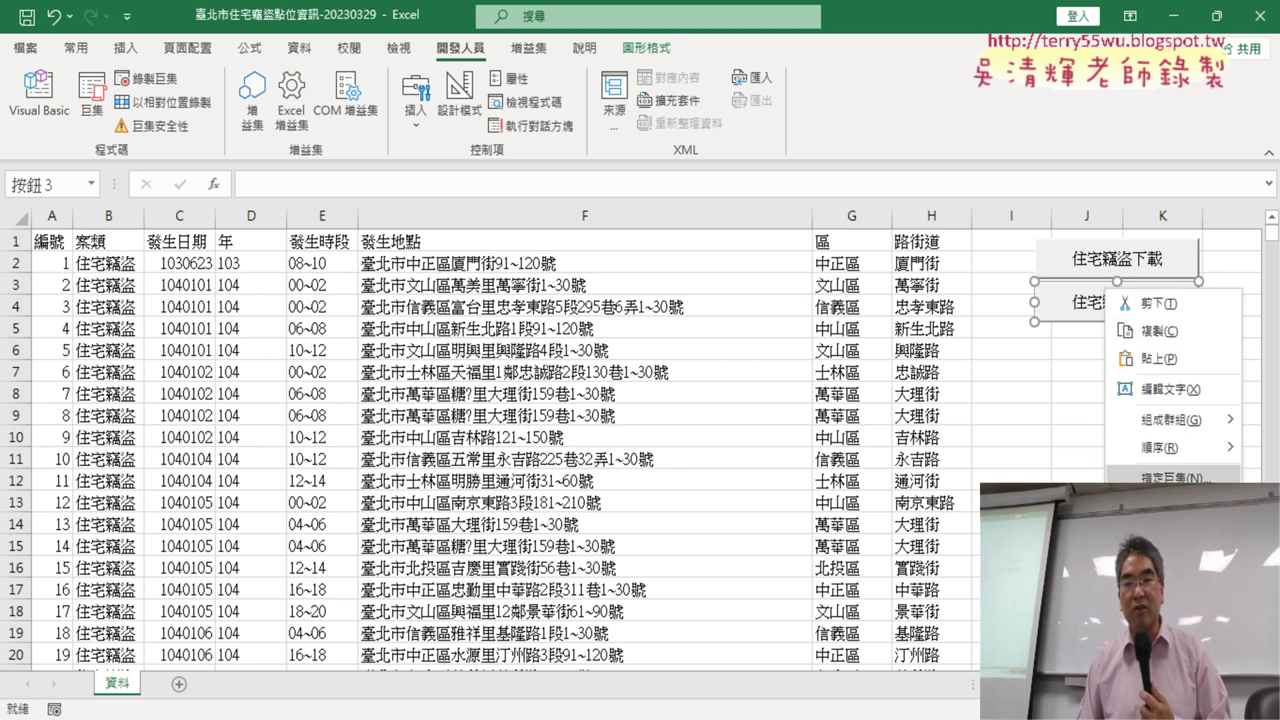
{"action": "left_click", "coordinate": [1165, 478]}
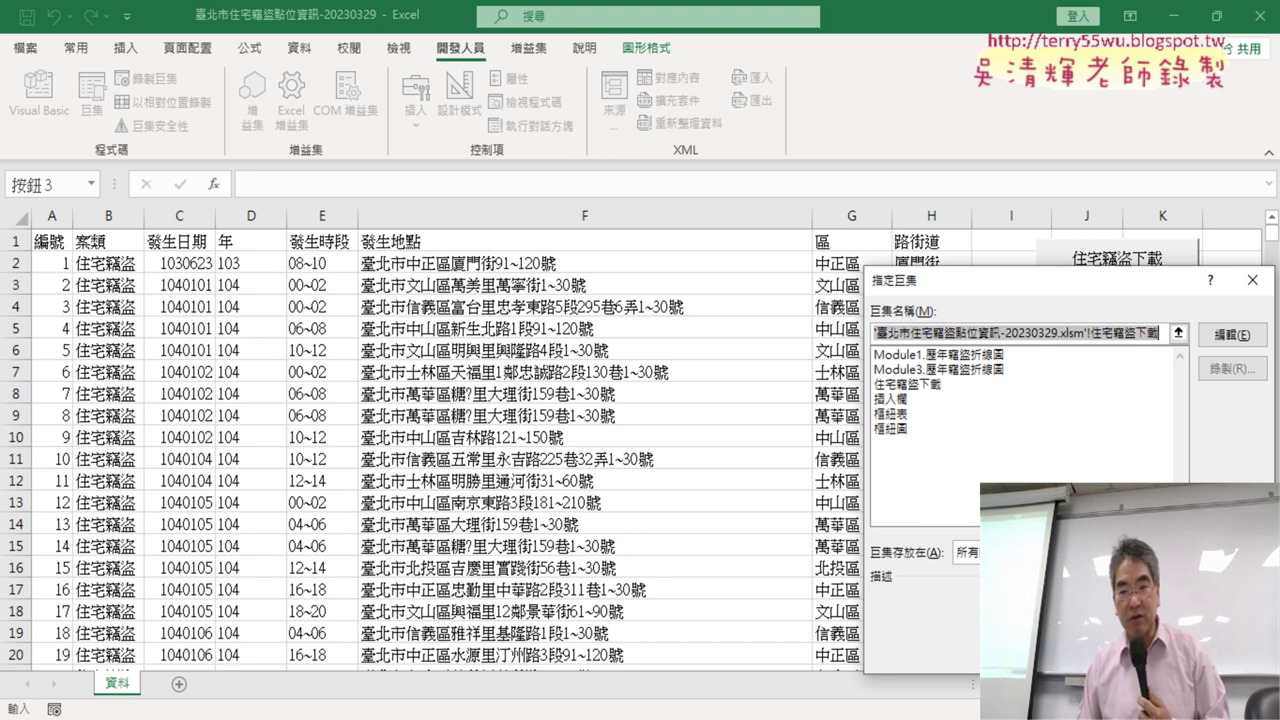
{"action": "key", "text": "Return"}
- Open Module1 in the VBA editor and delete its duplicate Sub 歷年竊盜折線圖 block
{"action": "left_click", "coordinate": [36, 112]}
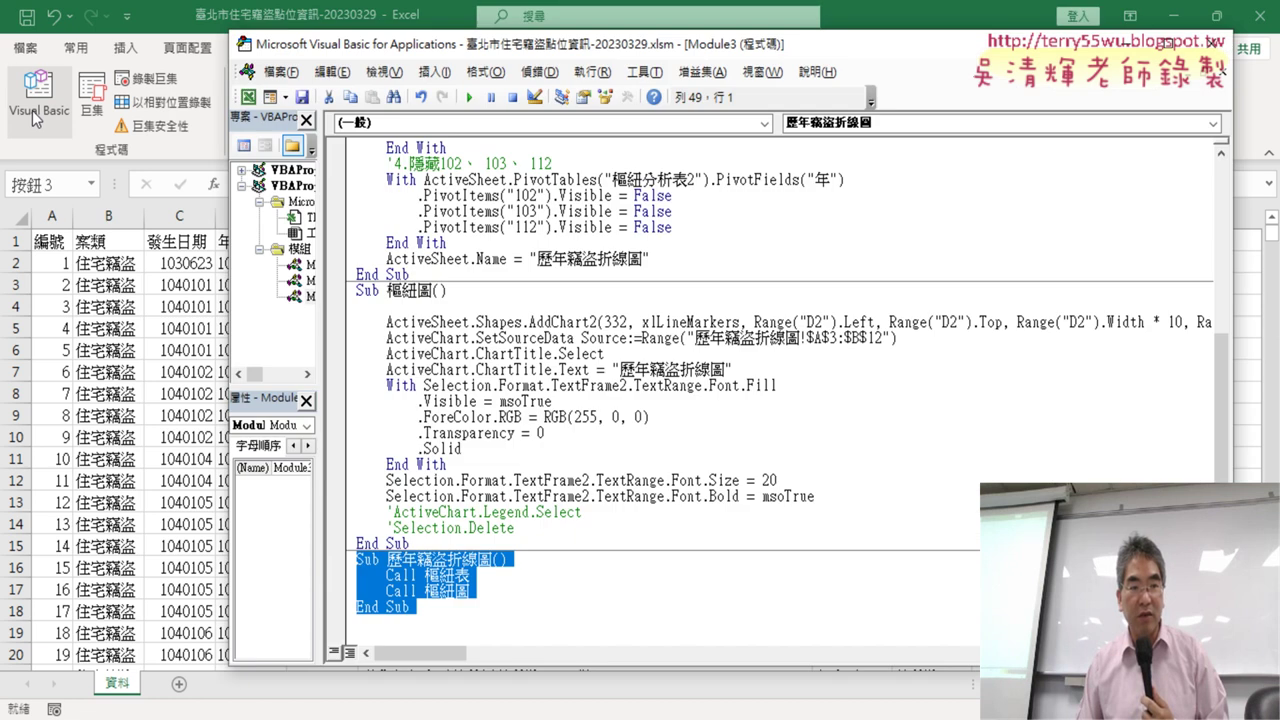
{"action": "double_click", "coordinate": [308, 266]}
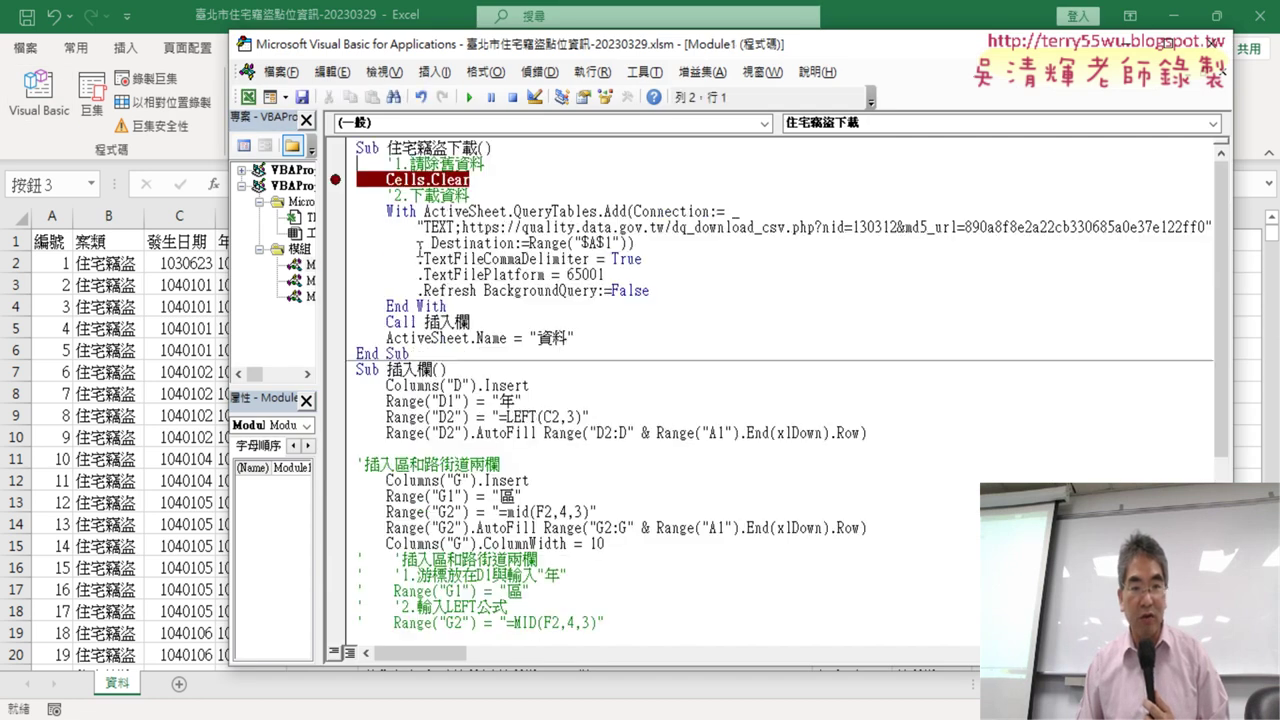
{"action": "scroll", "coordinate": [420, 243], "scroll_direction": "down", "scroll_amount": 1}
{"action": "scroll", "coordinate": [420, 243], "scroll_direction": "down", "scroll_amount": 5}
{"action": "left_click_drag", "start_coordinate": [426, 612], "coordinate": [352, 560]}
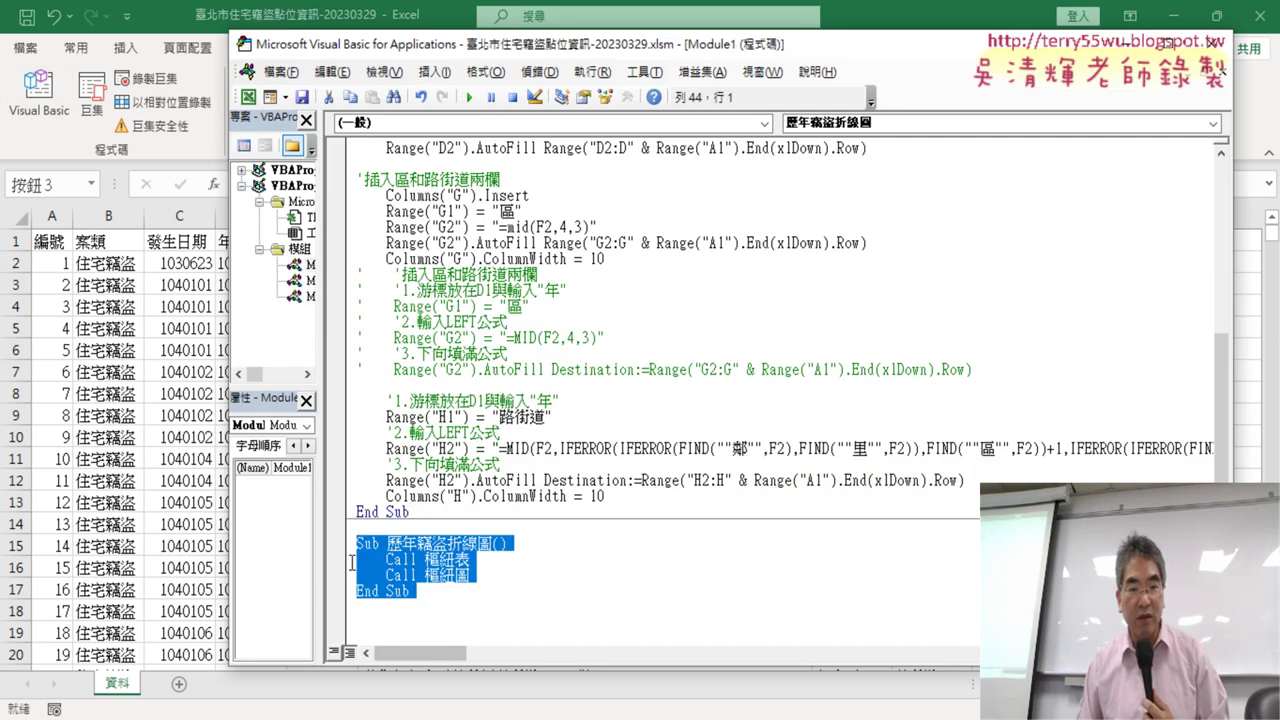
{"action": "key", "text": "Delete"}
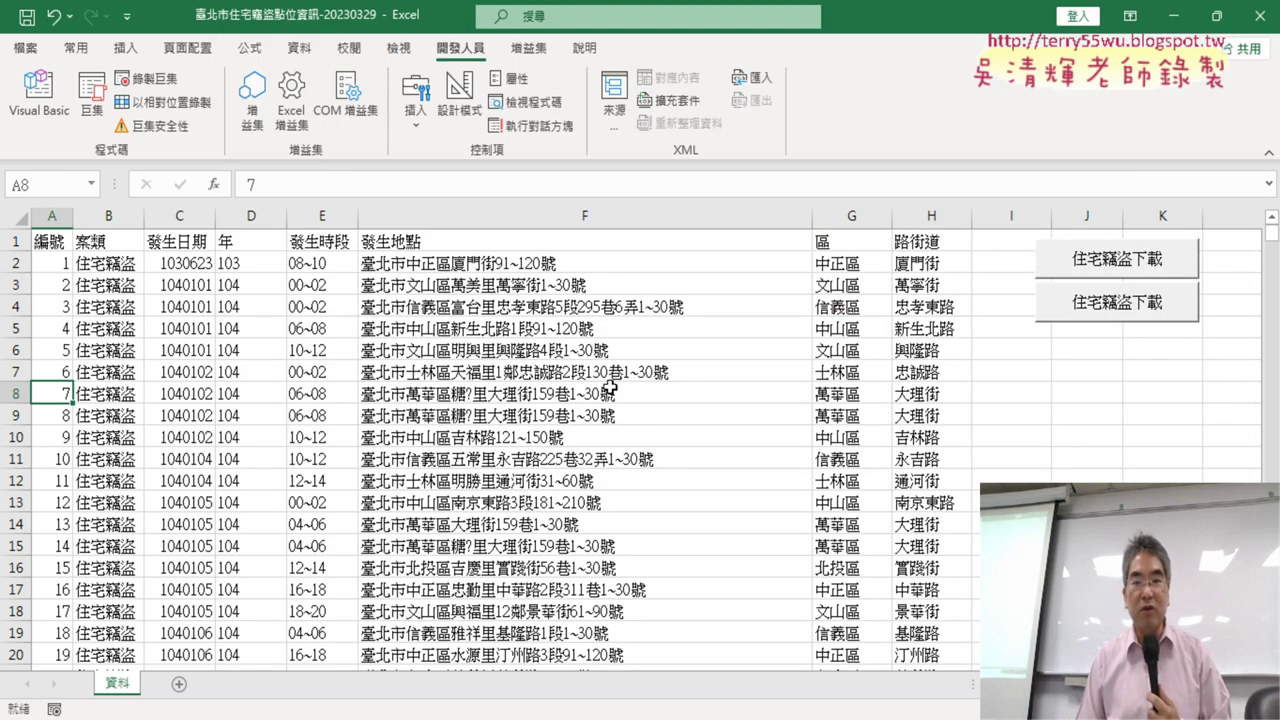
- Assign the 歷年竊盜折線圖 macro to the copied button, copying the macro name
{"action": "left_click", "coordinate": [55, 390]}
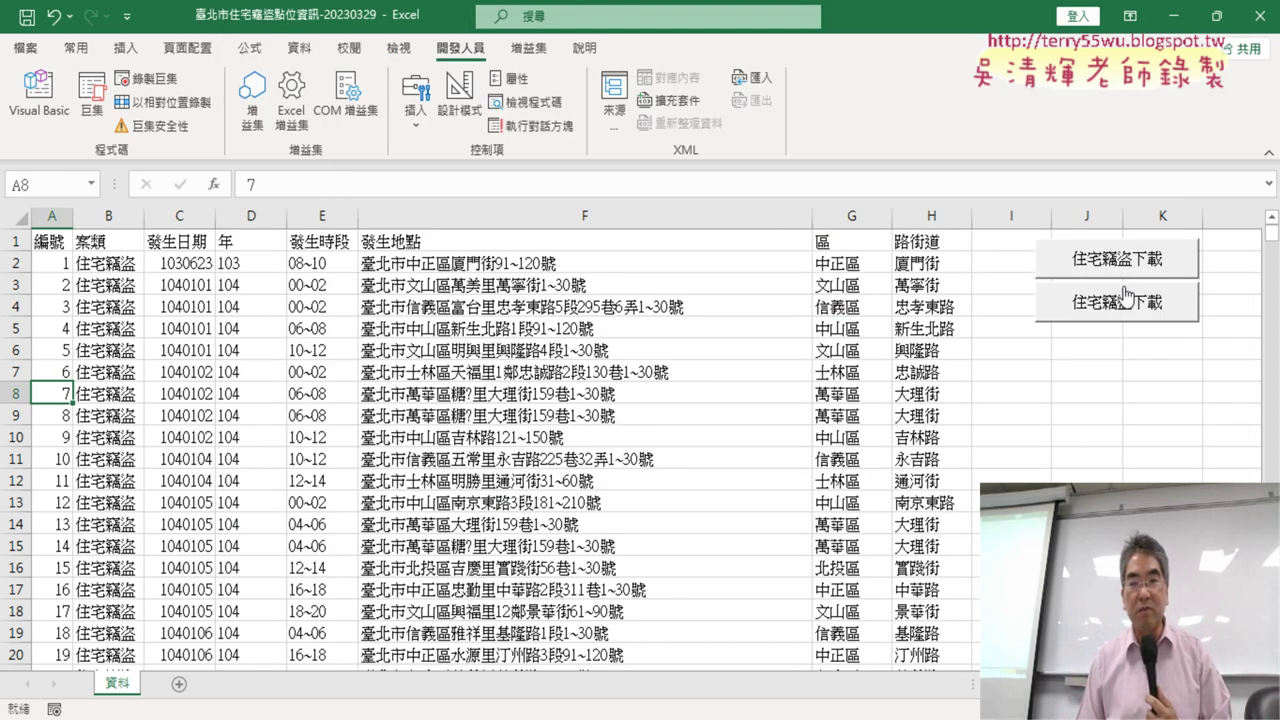
{"action": "right_click", "coordinate": [1120, 296]}
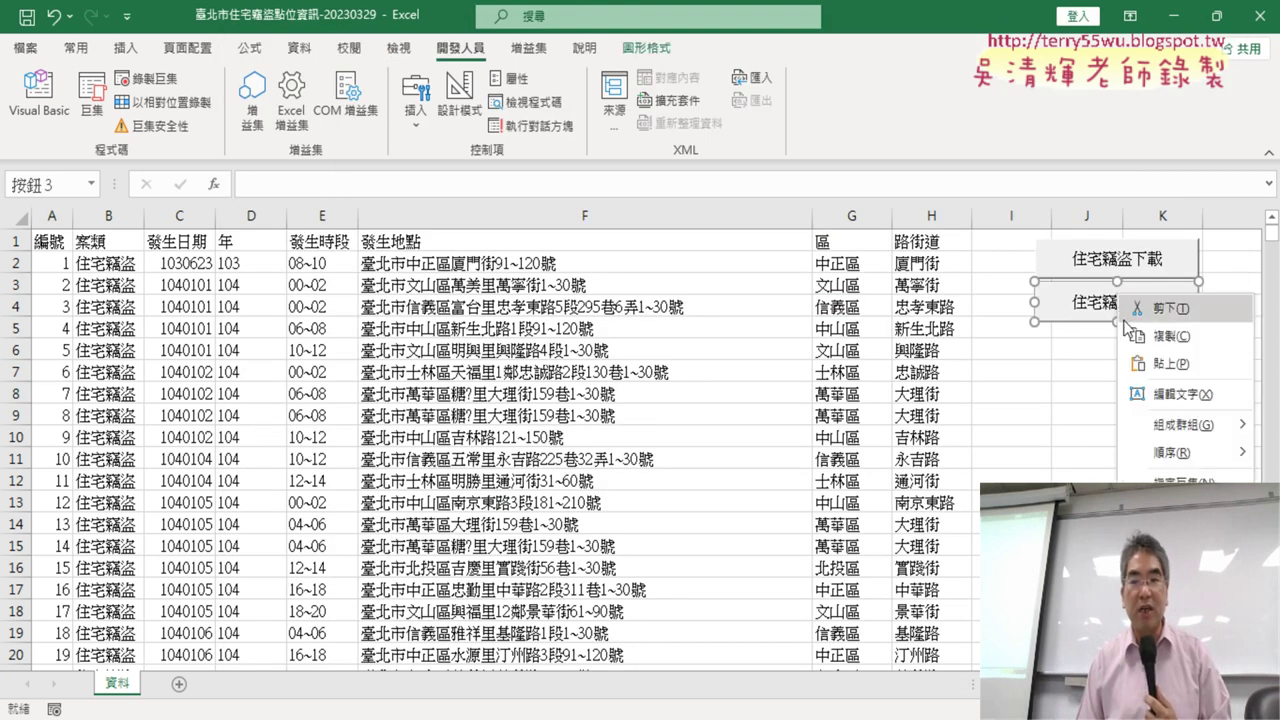
{"action": "left_click", "coordinate": [1168, 481]}
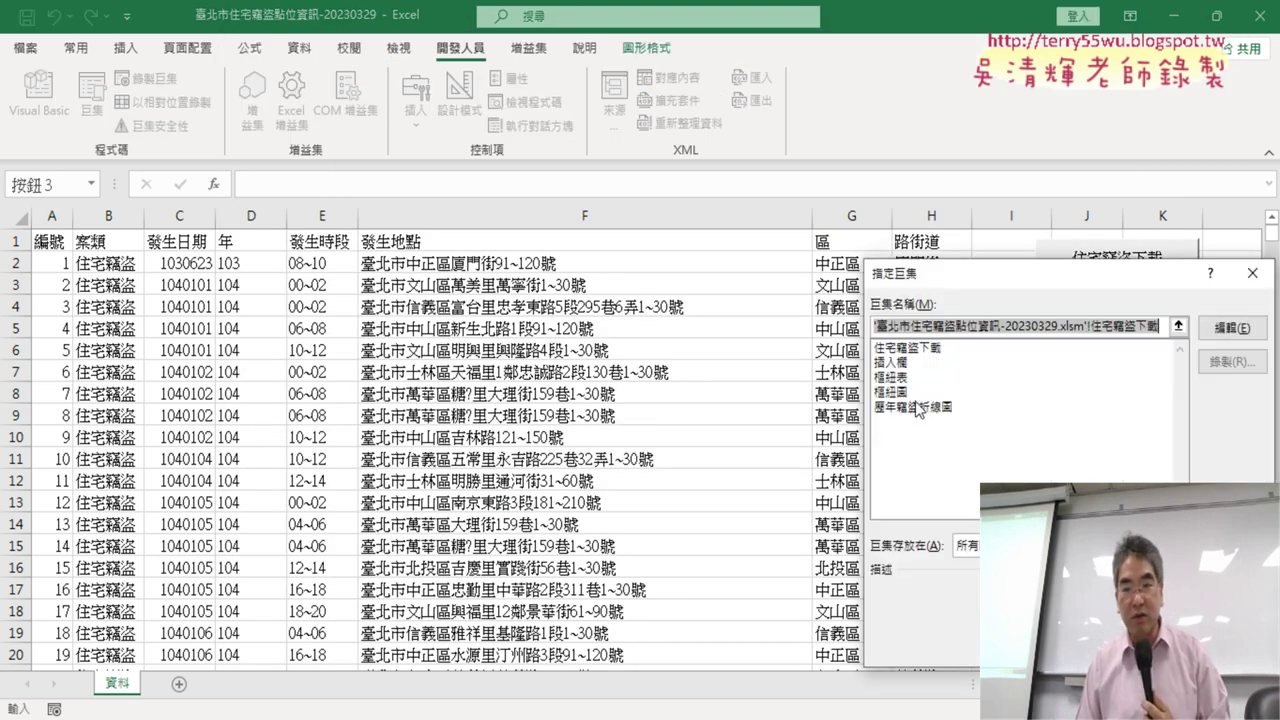
{"action": "left_click", "coordinate": [917, 410]}
{"action": "left_click_drag", "start_coordinate": [1160, 326], "coordinate": [830, 328]}
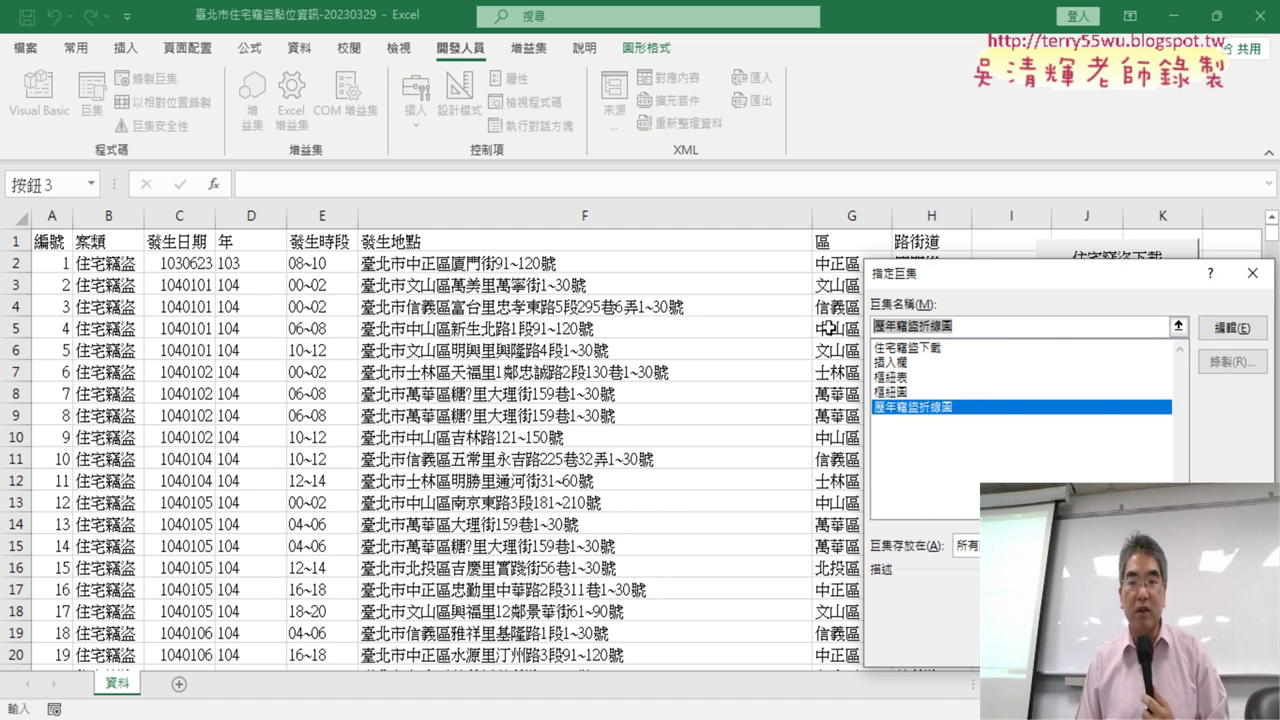
{"action": "right_click", "coordinate": [918, 322]}
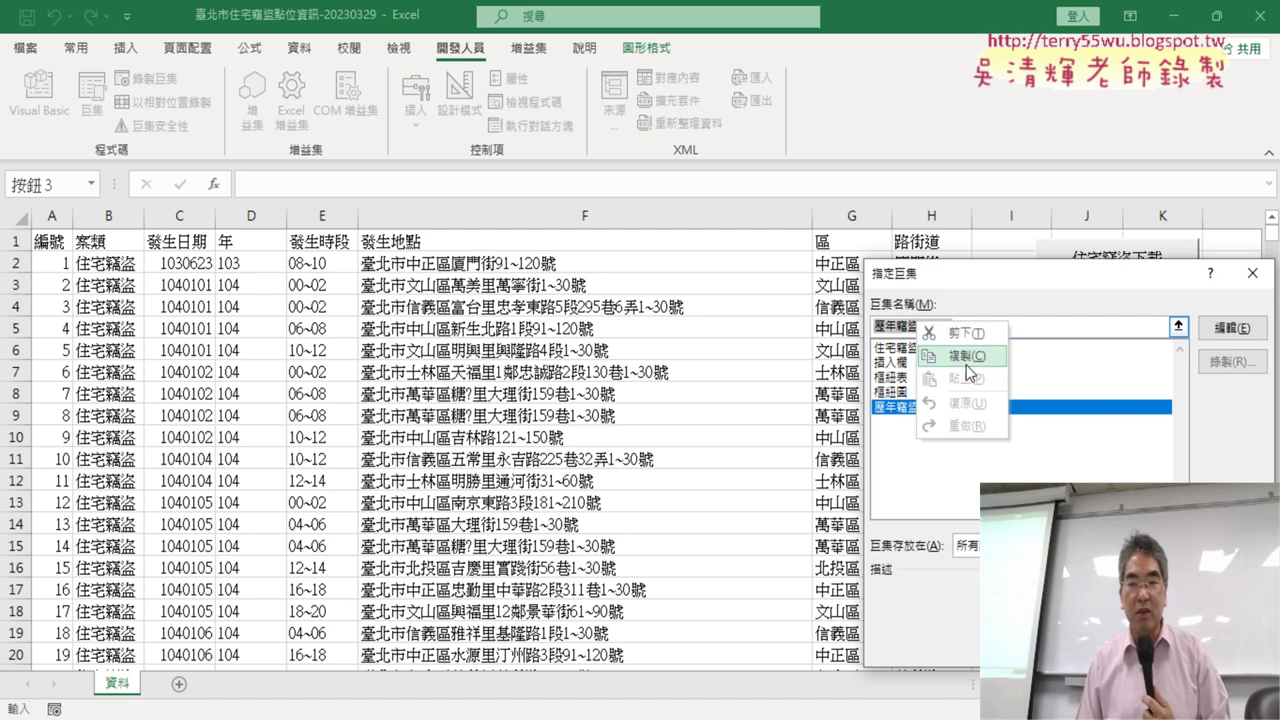
{"action": "left_click", "coordinate": [966, 366]}
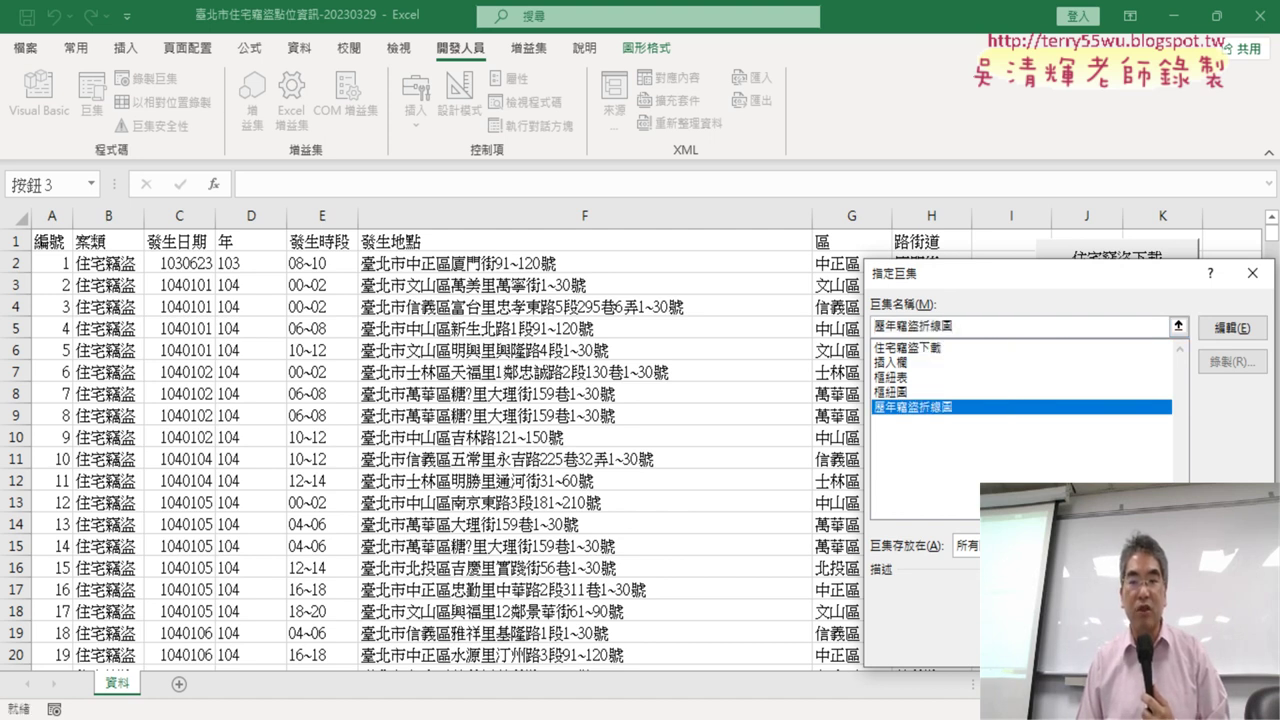
{"action": "key", "text": "Escape"}
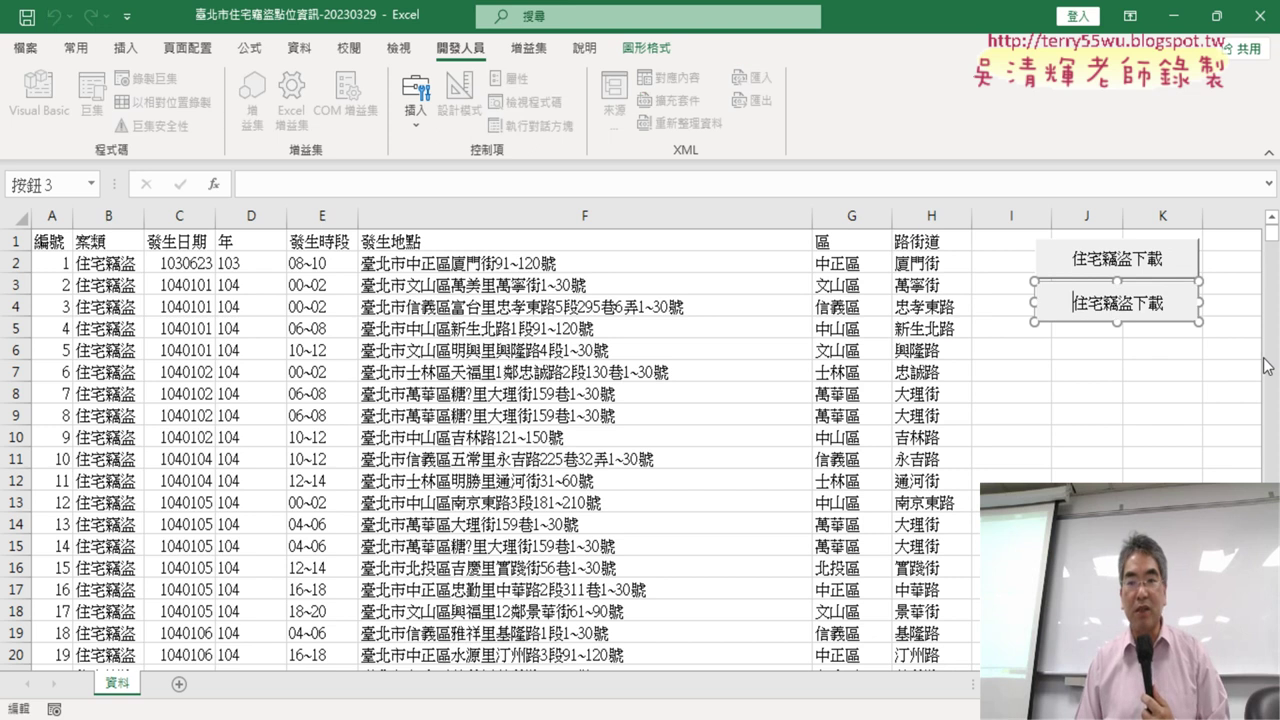
- Relabel the second button 歷年竊盜折線圖
{"action": "key", "text": "Delete"}
{"action": "key", "text": "Delete"}
{"action": "key", "text": "Delete"}
{"action": "key", "text": "Delete"}
{"action": "key", "text": "Delete"}
{"action": "key", "text": "Delete"}
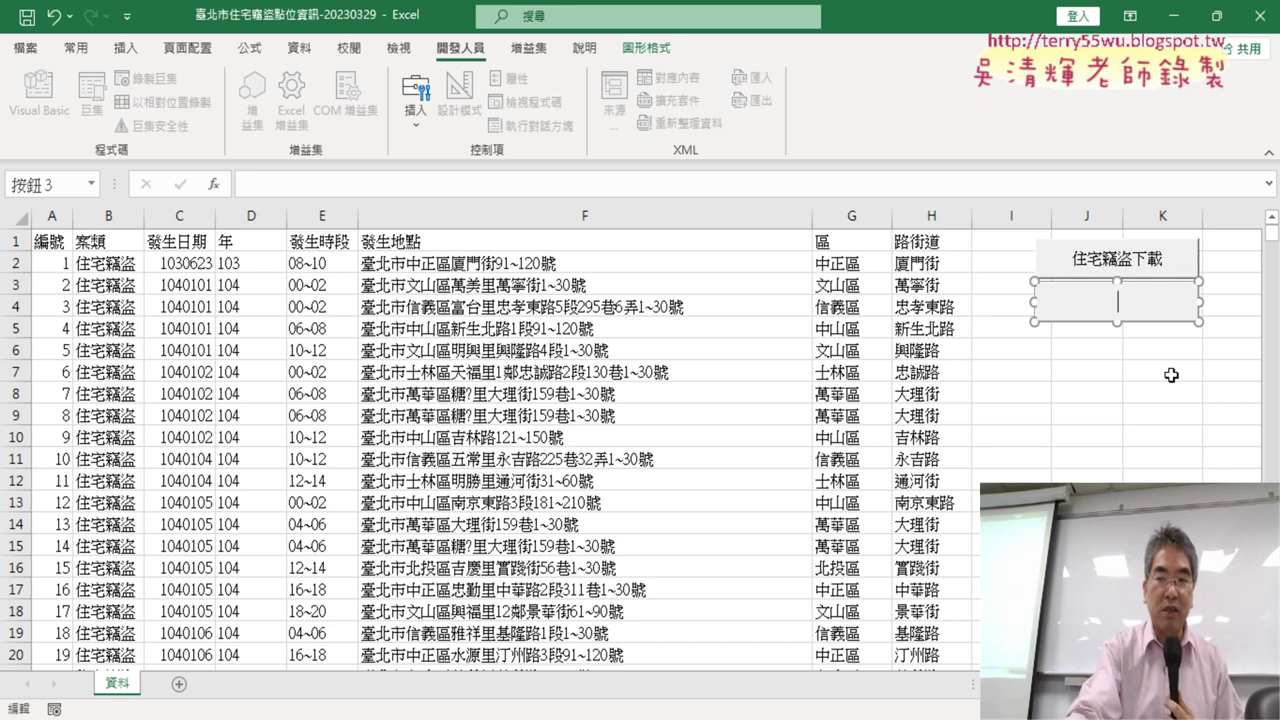
{"action": "type", "text": "歷年竊盜折線圖"}
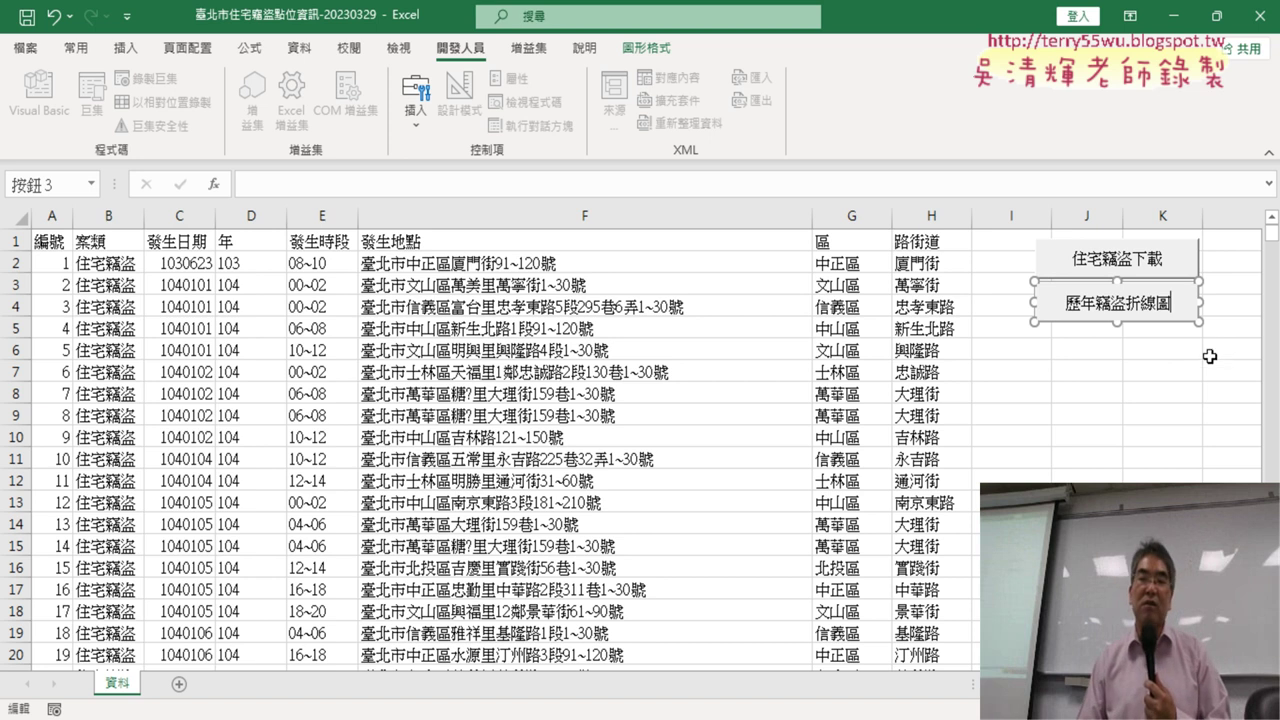
{"action": "left_click", "coordinate": [1163, 396]}
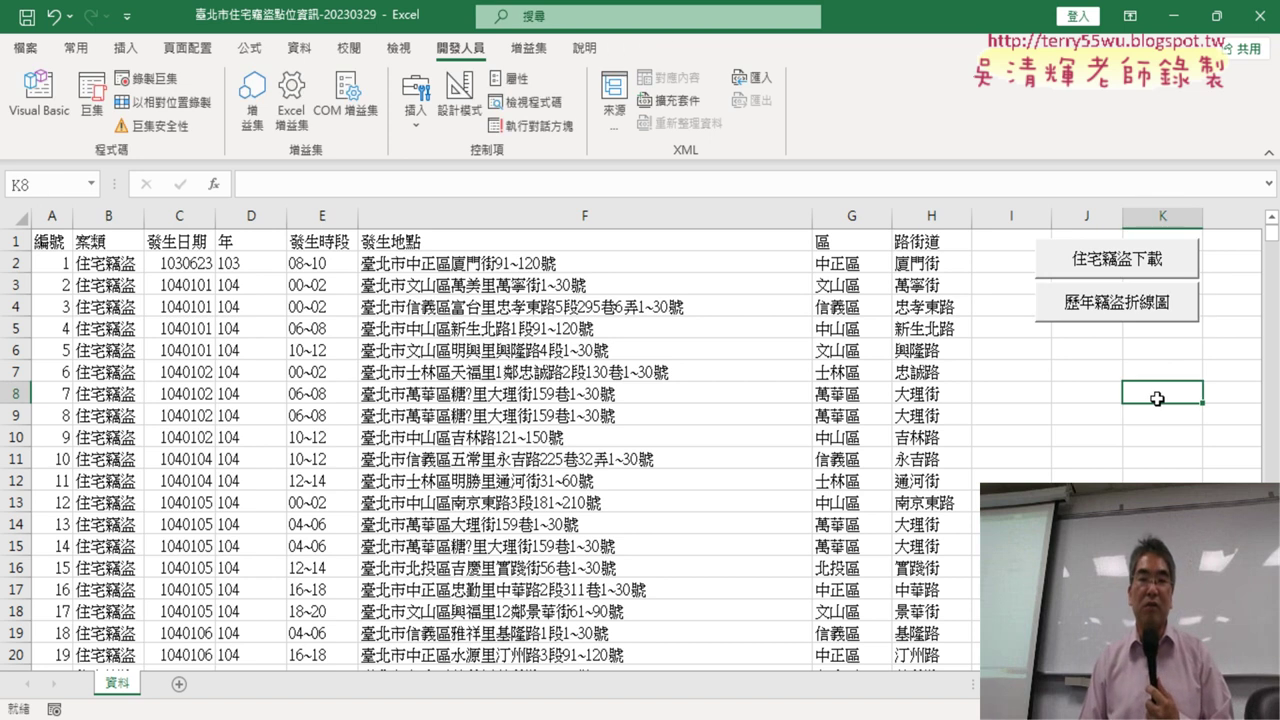
- Run the 歷年竊盜折線圖 button and check the new sheet's 3532-total pivot table and chart
{"action": "left_click", "coordinate": [1117, 316]}
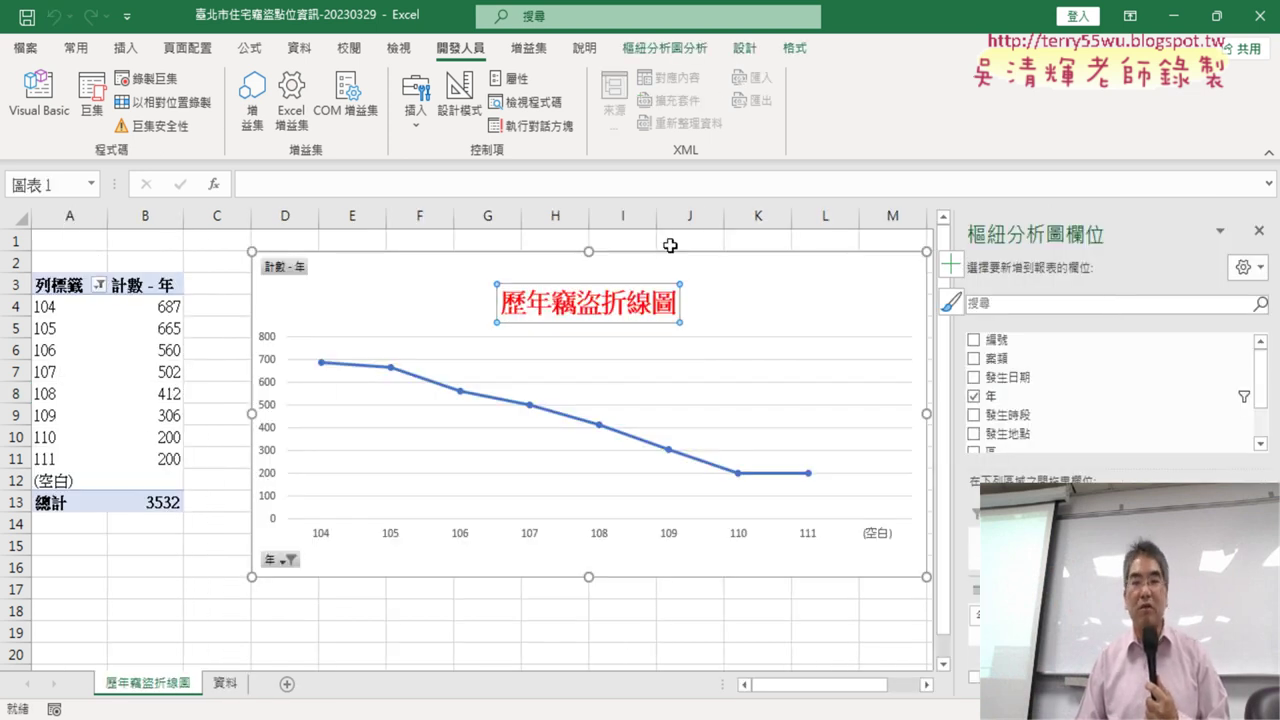
{"action": "left_click", "coordinate": [226, 684]}
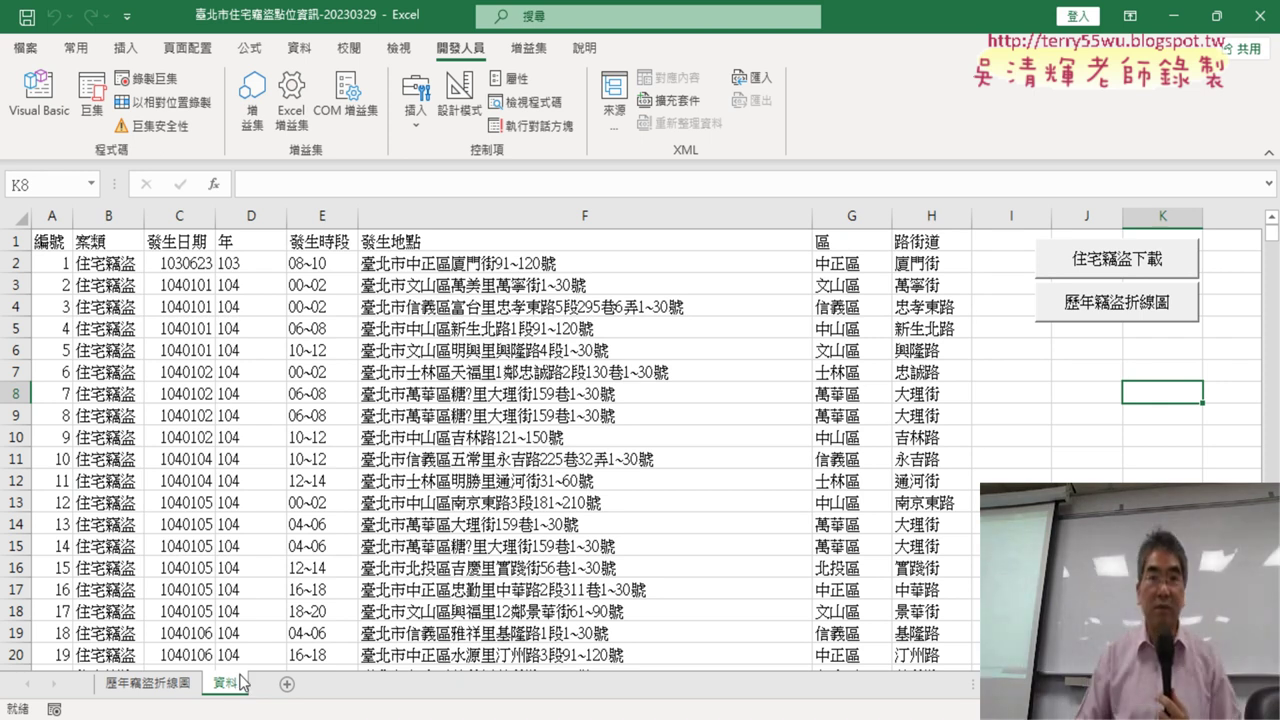
{"action": "left_click", "coordinate": [165, 686]}
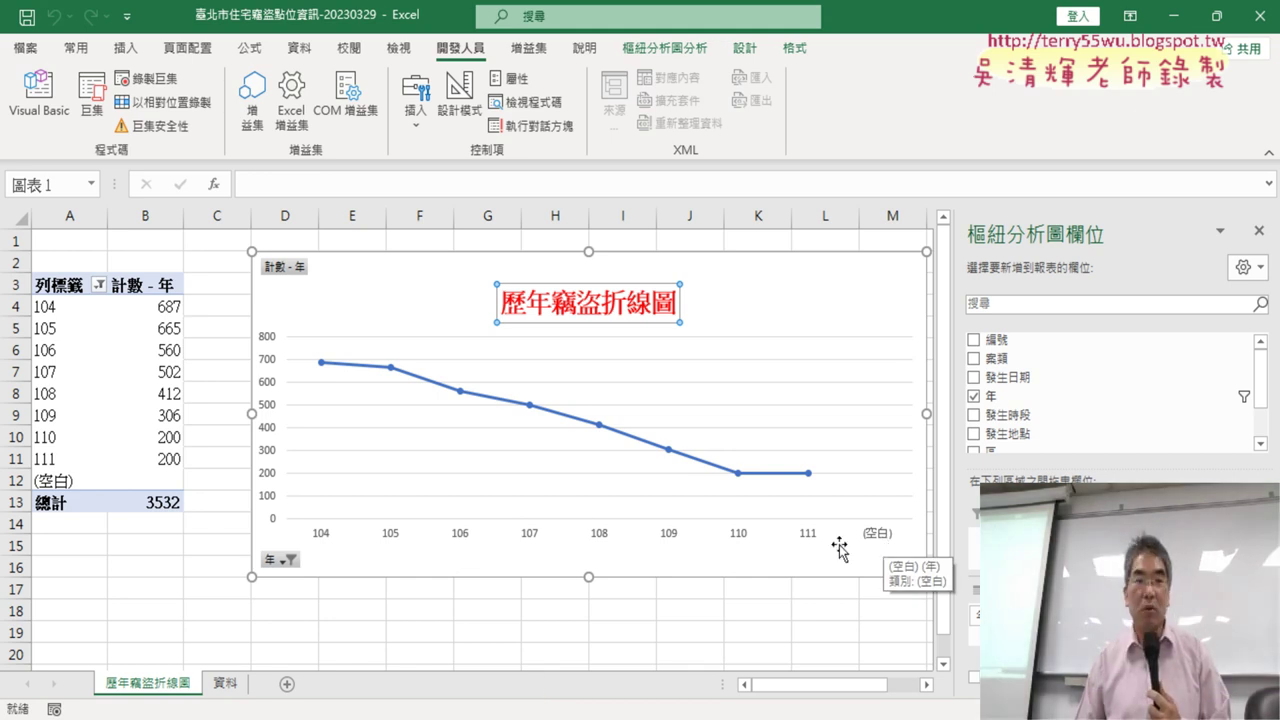
{"action": "left_click", "coordinate": [45, 480]}
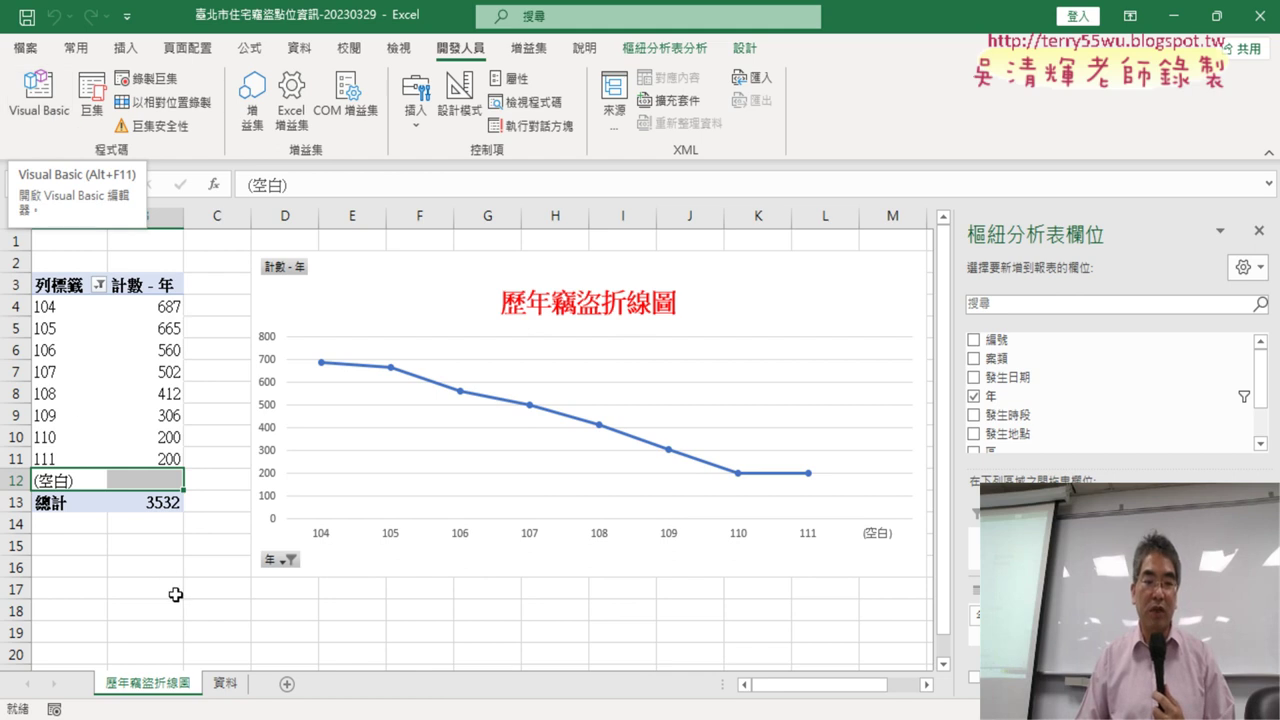
{"action": "left_click", "coordinate": [225, 683]}
{"action": "left_click", "coordinate": [938, 244]}
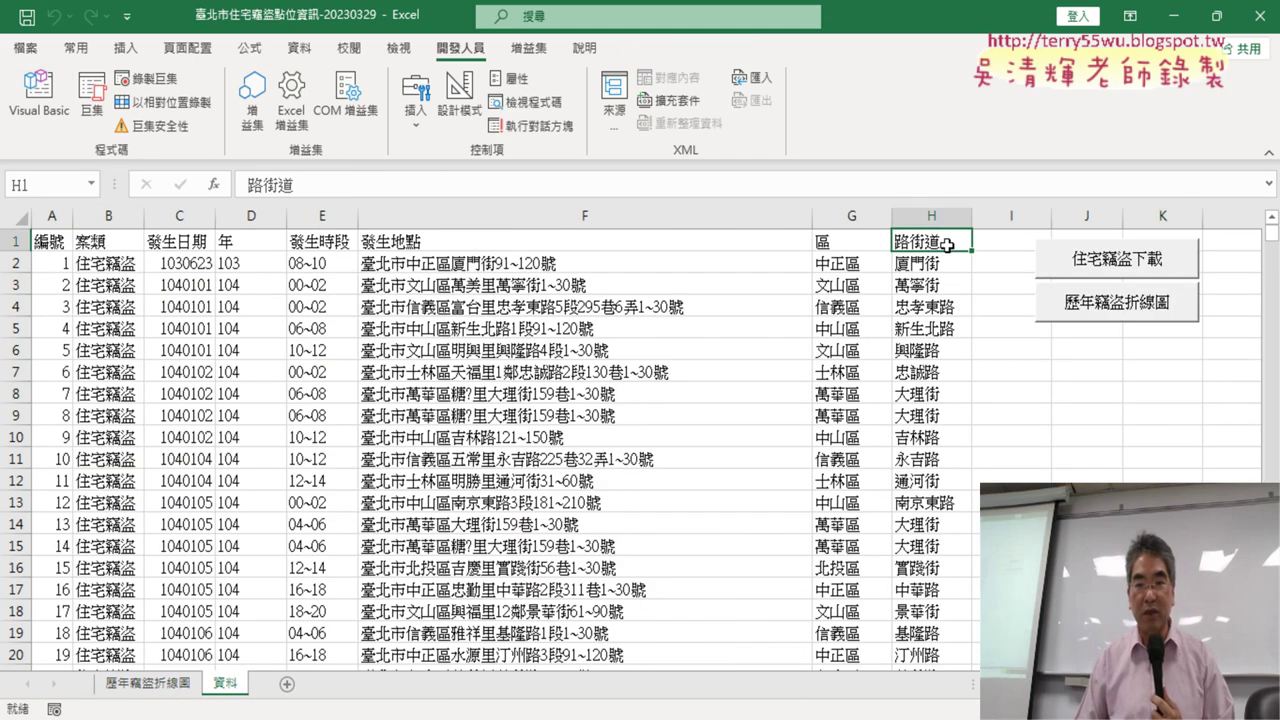
{"action": "key", "text": "ctrl+Down"}
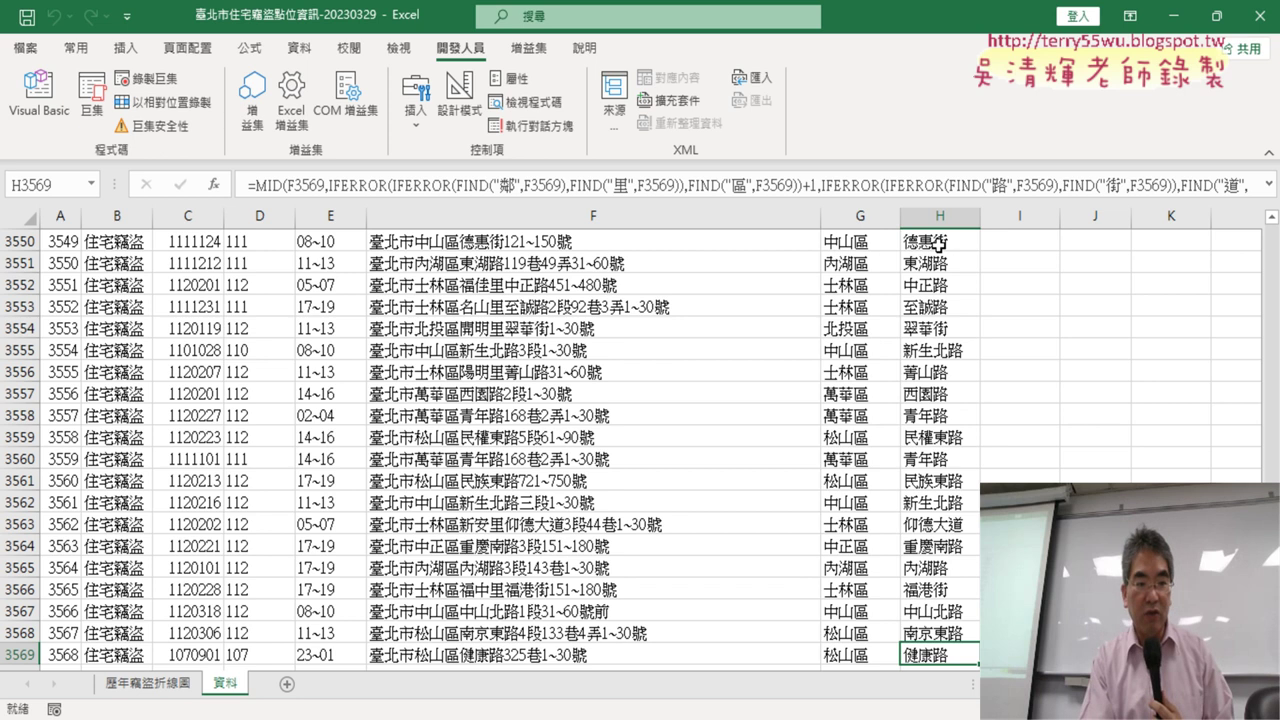
{"action": "left_click", "coordinate": [152, 684]}
{"action": "left_click", "coordinate": [40, 98]}
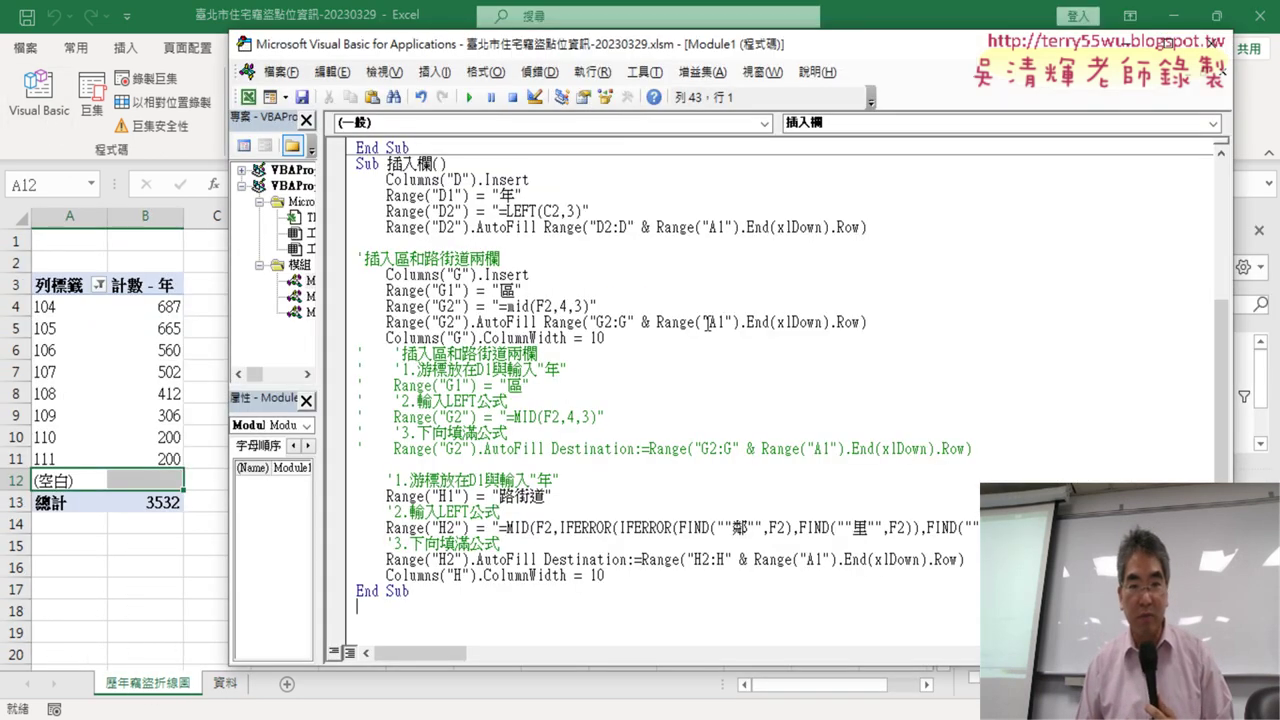
{"action": "double_click", "coordinate": [305, 313]}
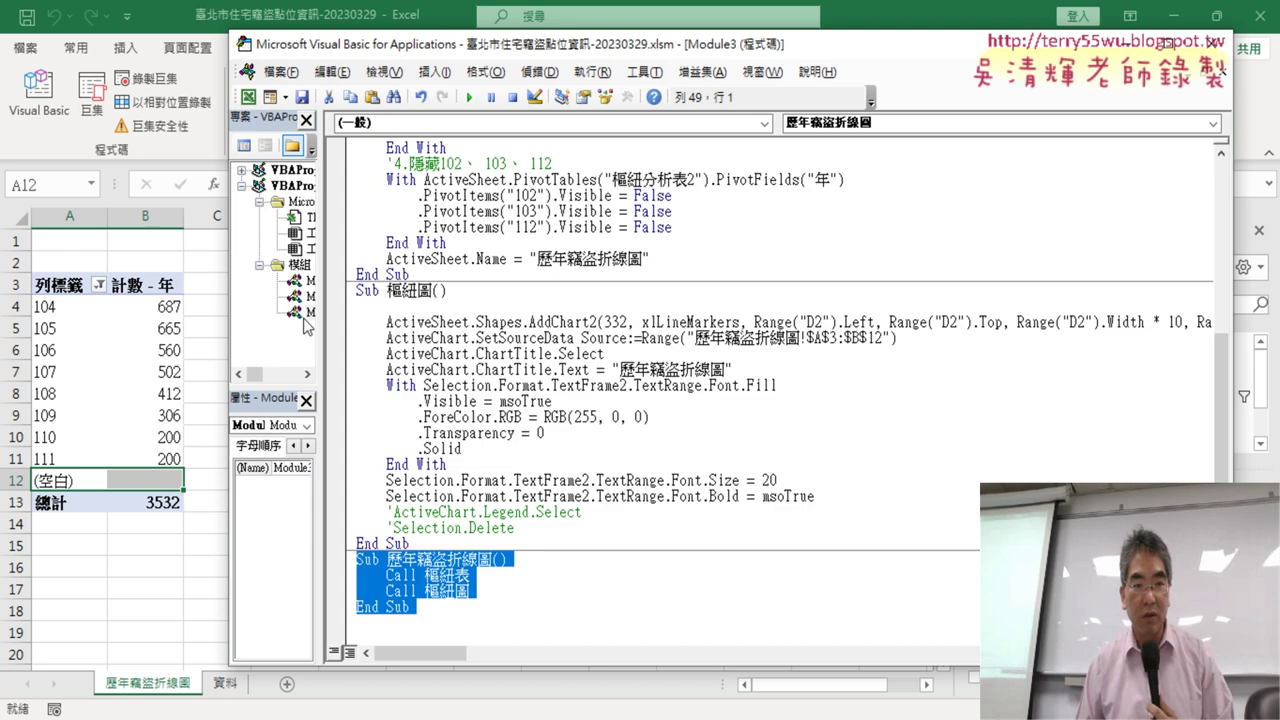
{"action": "scroll", "coordinate": [663, 314], "scroll_direction": "up", "scroll_amount": 5}
{"action": "scroll", "coordinate": [663, 314], "scroll_direction": "up", "scroll_amount": 1}
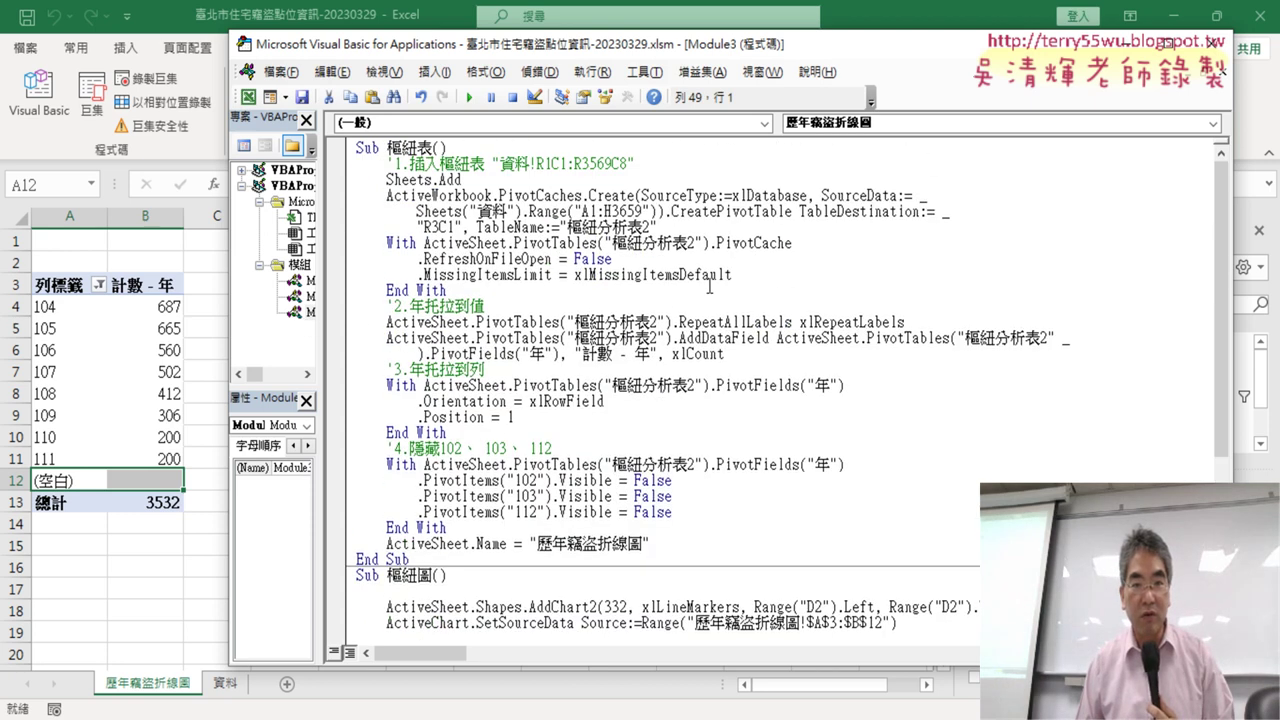
{"action": "left_click_drag", "start_coordinate": [619, 211], "coordinate": [632, 211]}
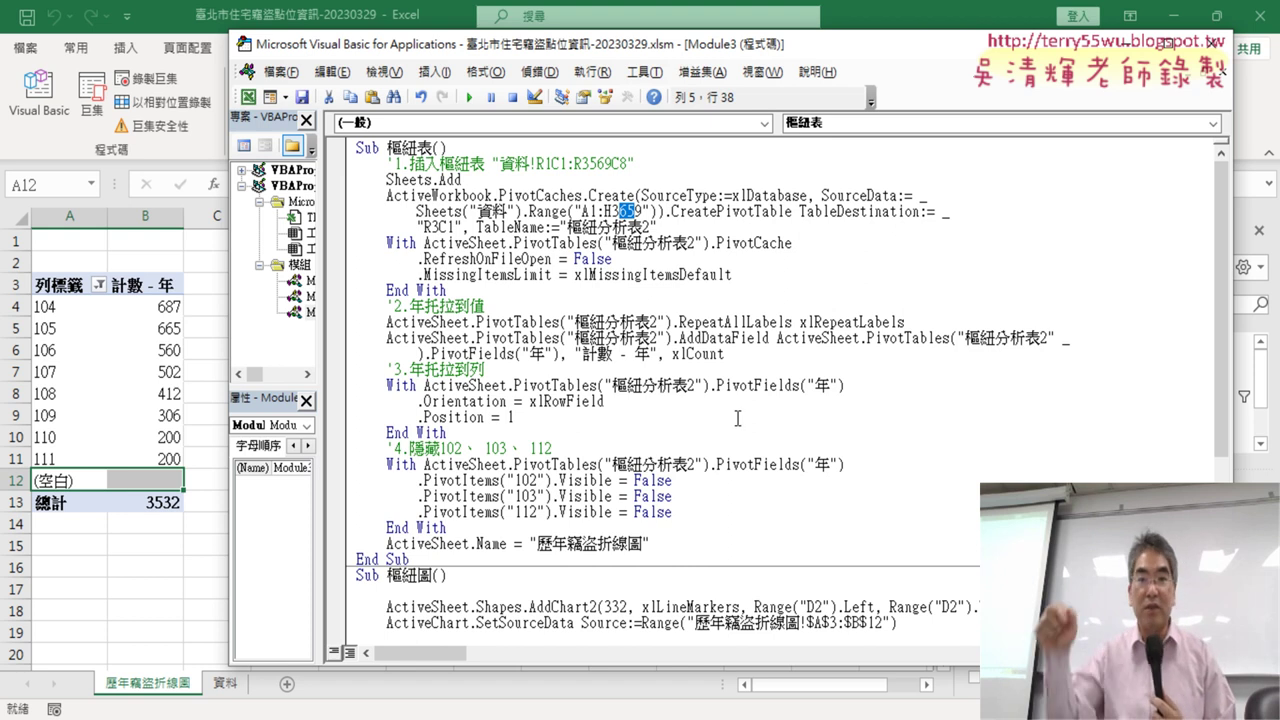
{"action": "left_click", "coordinate": [228, 688]}
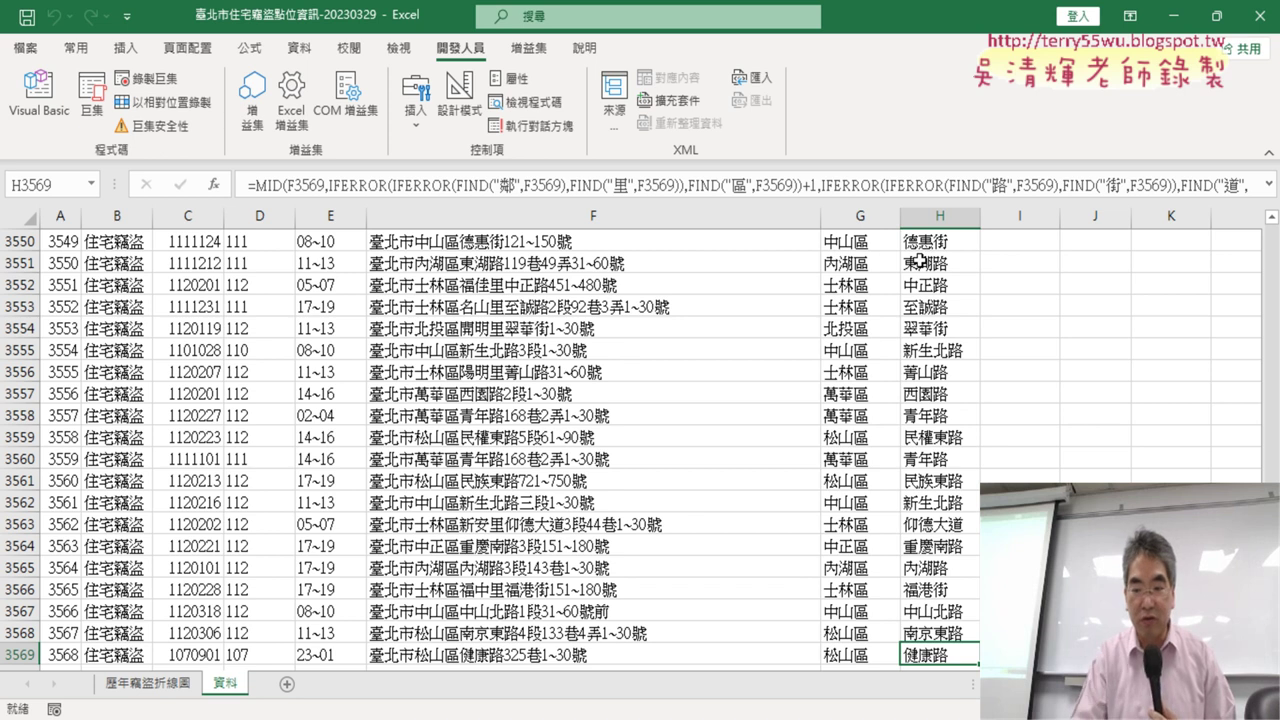
- Move down past row 3569 to confirm the data ends there
{"action": "key", "text": "Down"}
{"action": "key", "text": "Down"}
{"action": "key", "text": "Down"}
{"action": "key", "text": "Down"}
{"action": "key", "text": "Down"}
{"action": "key", "text": "Down"}
{"action": "key", "text": "Down"}
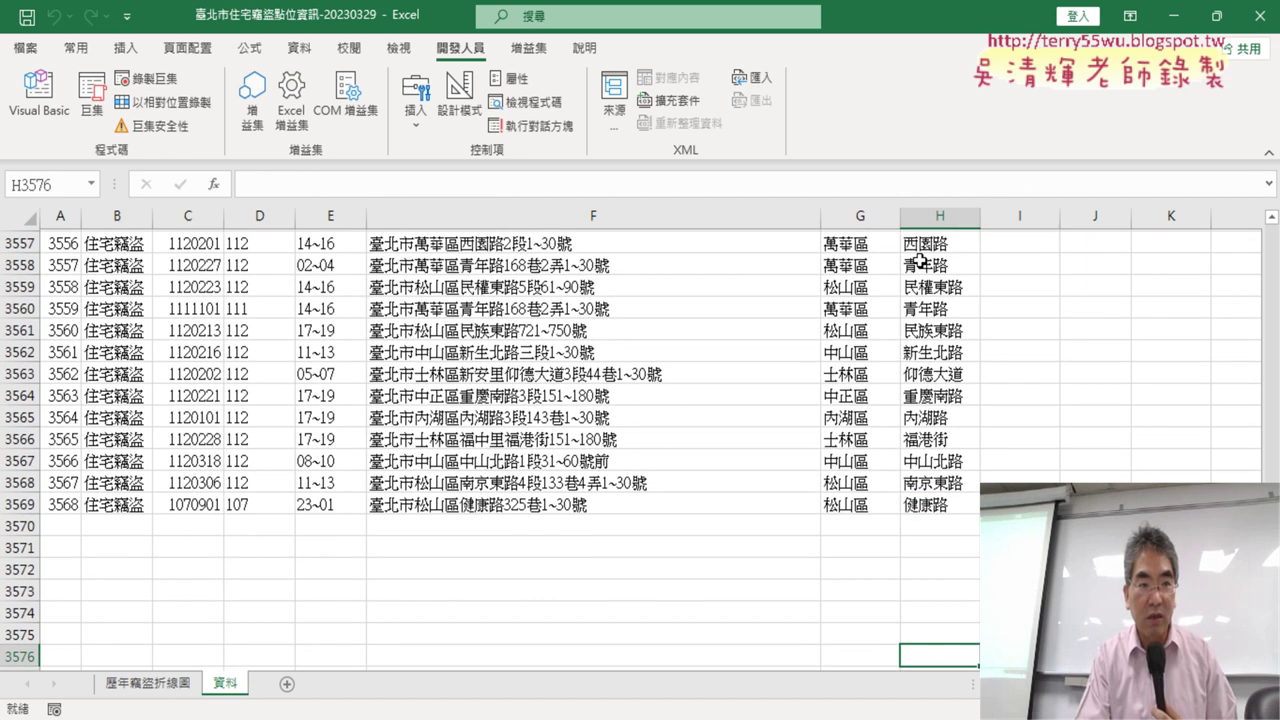
{"action": "key", "text": "Down"}
{"action": "key", "text": "Down"}
{"action": "key", "text": "Down"}
{"action": "key", "text": "Down"}
{"action": "key", "text": "Down"}
{"action": "key", "text": "Down"}
{"action": "key", "text": "Down"}
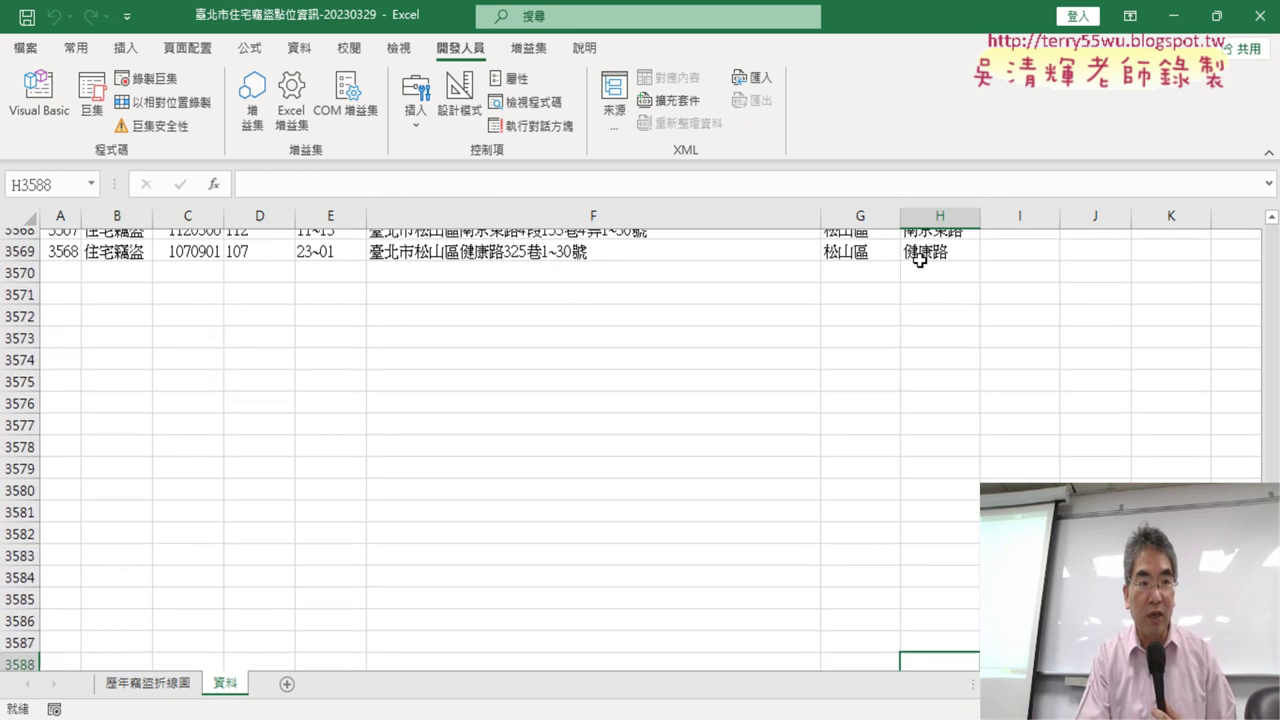
{"action": "key", "text": "Down"}
{"action": "key", "text": "Down"}
{"action": "key", "text": "Down"}
{"action": "key", "text": "Down"}
{"action": "key", "text": "Down"}
{"action": "key", "text": "Down"}
{"action": "key", "text": "Down"}
{"action": "key", "text": "Down"}
{"action": "key", "text": "Down"}
{"action": "key", "text": "Down"}
{"action": "key", "text": "Down"}
{"action": "key", "text": "Down"}
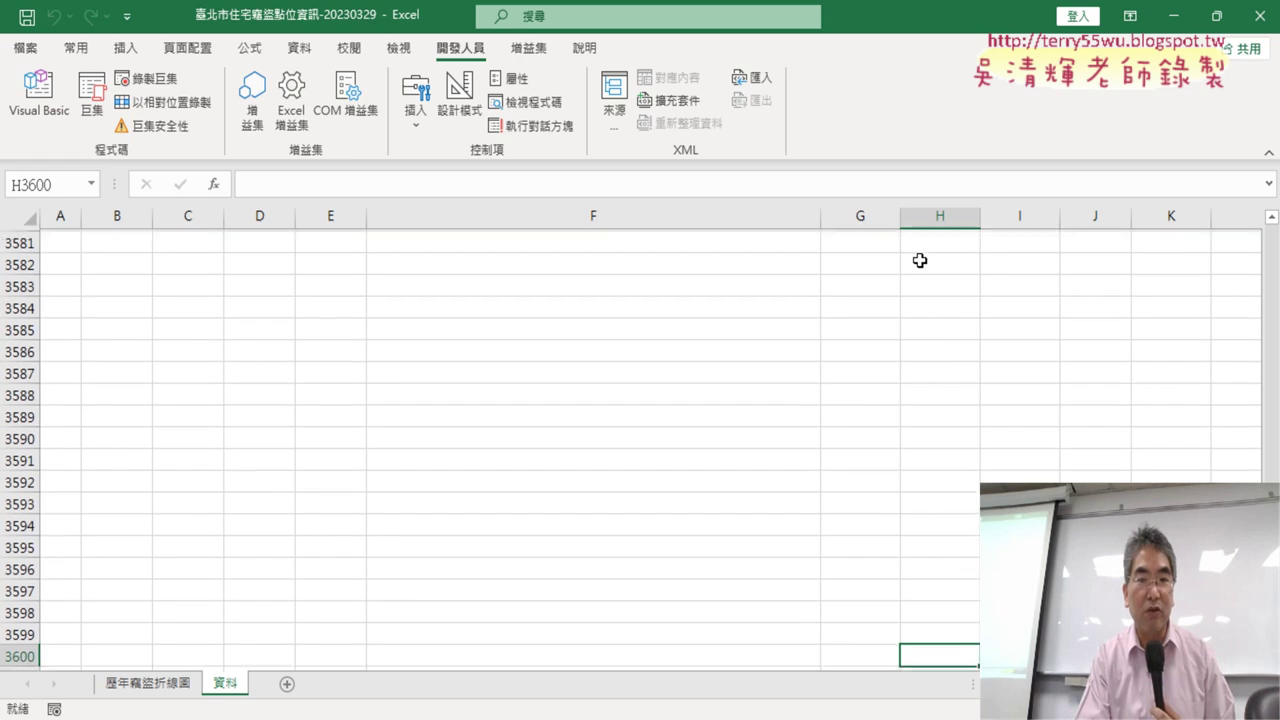
{"action": "key", "text": "Down"}
{"action": "key", "text": "Down"}
{"action": "key", "text": "Down"}
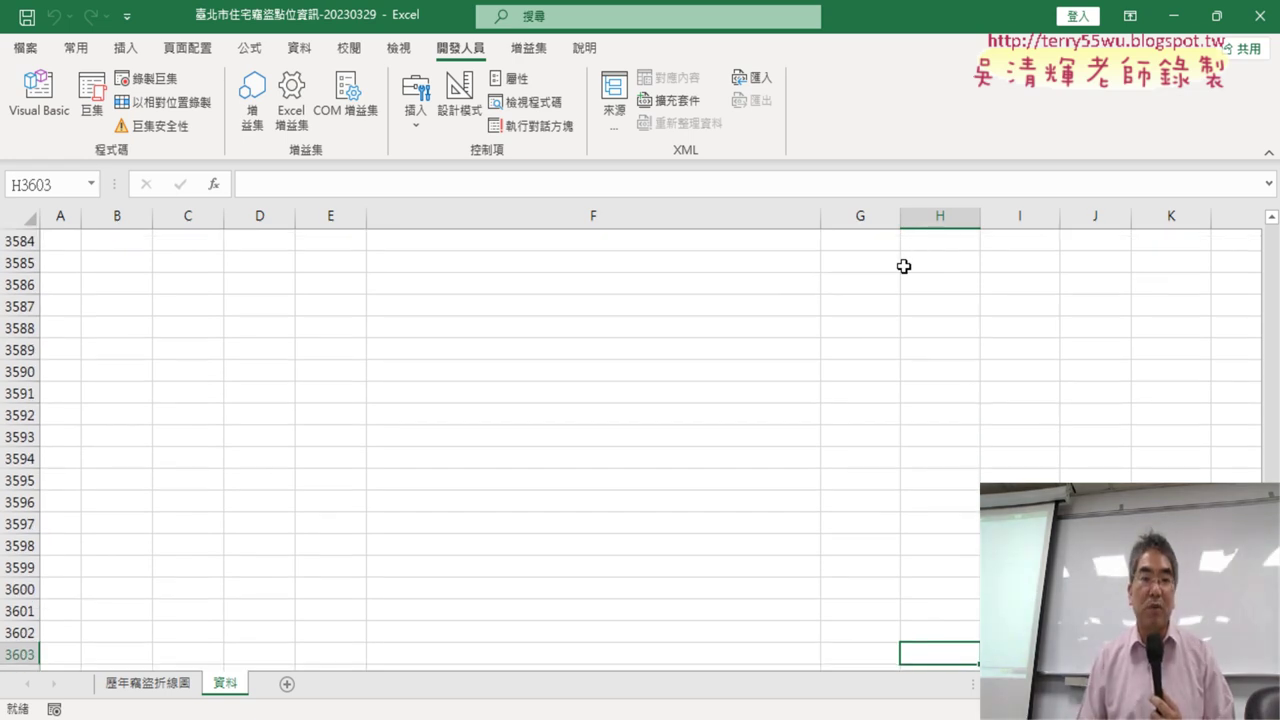
- In the macro code, select H3569 in Range("A1:H3569") as the data range end
{"action": "left_click", "coordinate": [38, 95]}
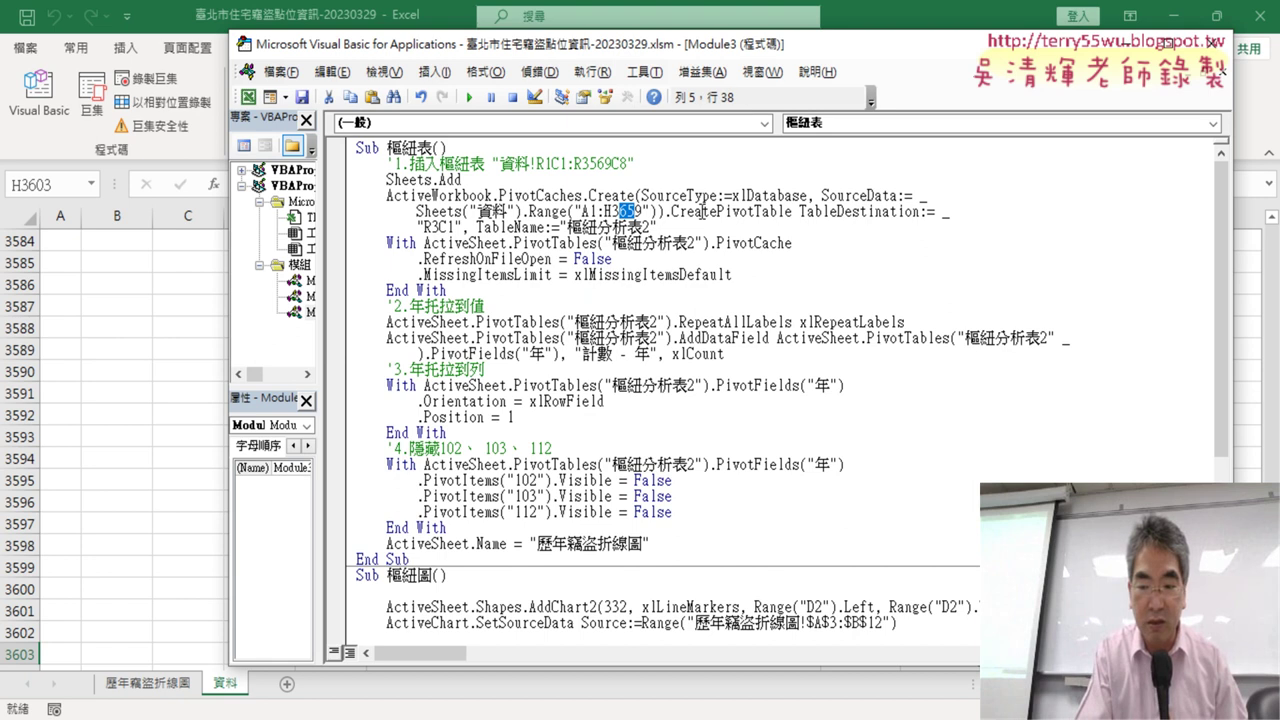
{"action": "left_click", "coordinate": [638, 211]}
{"action": "type", "text": "5"}
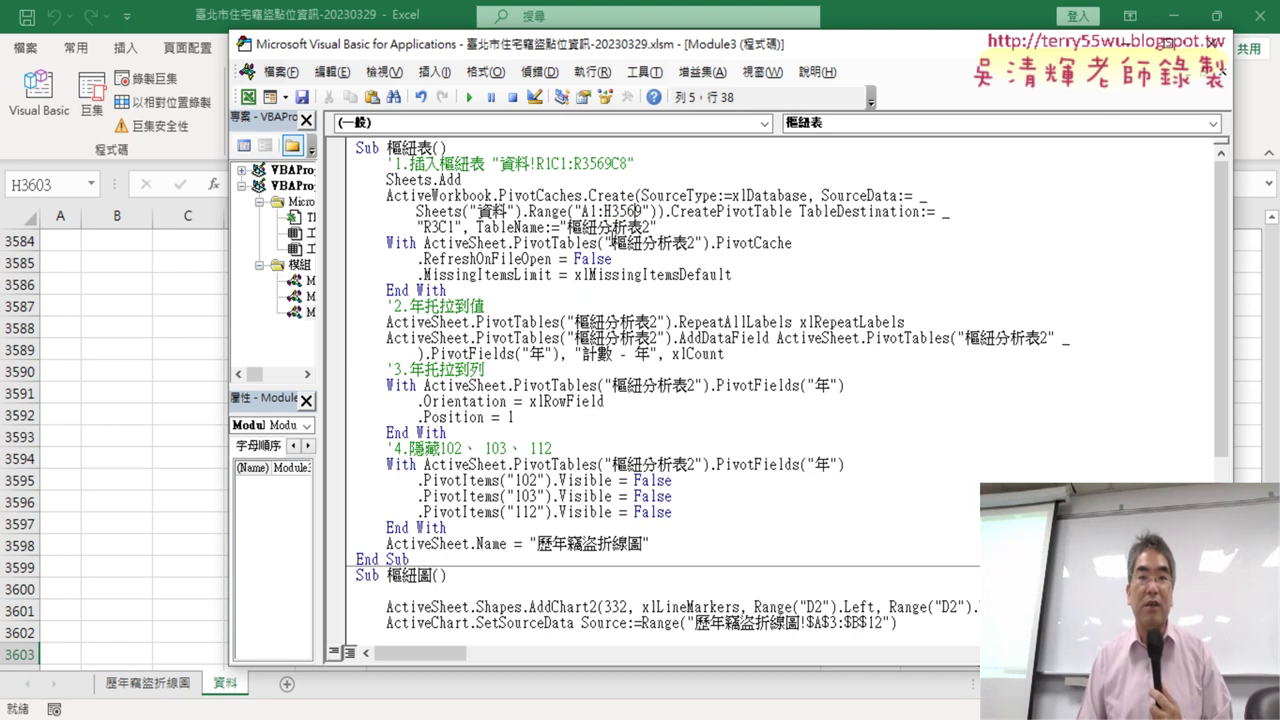
{"action": "left_click_drag", "start_coordinate": [604, 211], "coordinate": [628, 211]}
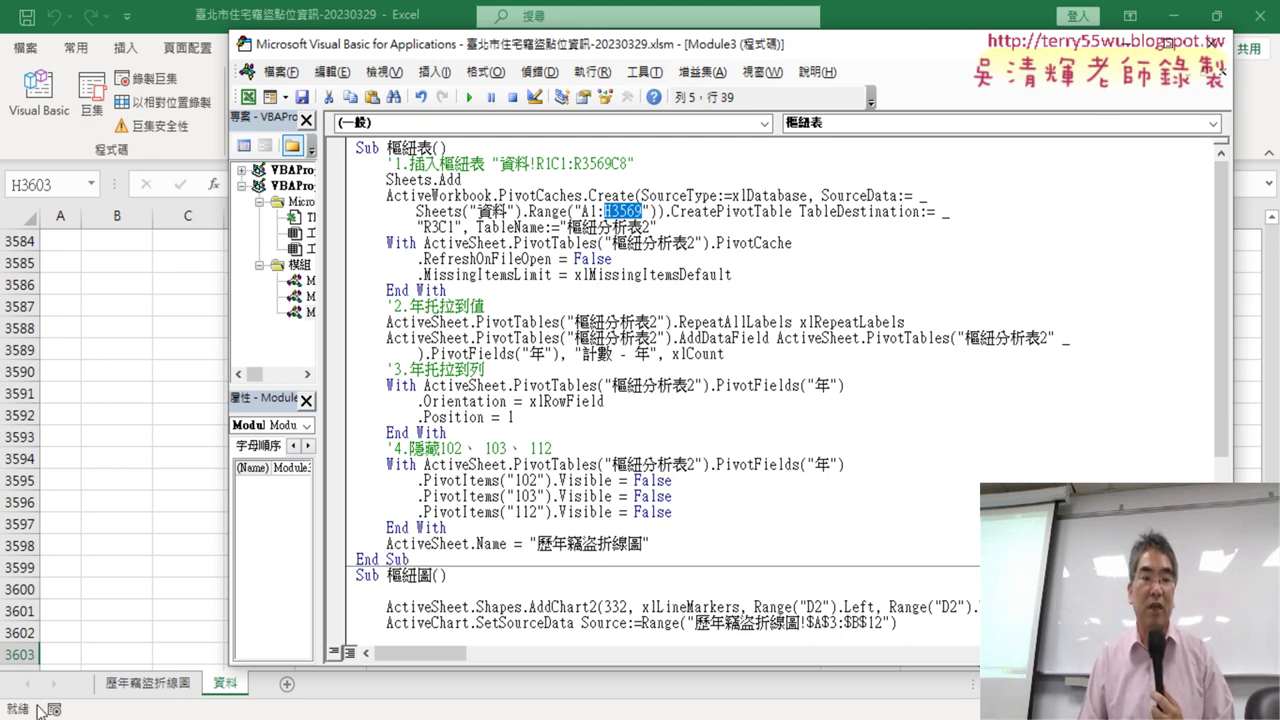
{"action": "left_click", "coordinate": [86, 692]}
- Delete the old 歷年竊盜折線圖 sheet, then run the 歷年竊盜折線圖 button to rebuild it
{"action": "right_click", "coordinate": [140, 688]}
{"action": "left_click", "coordinate": [232, 440]}
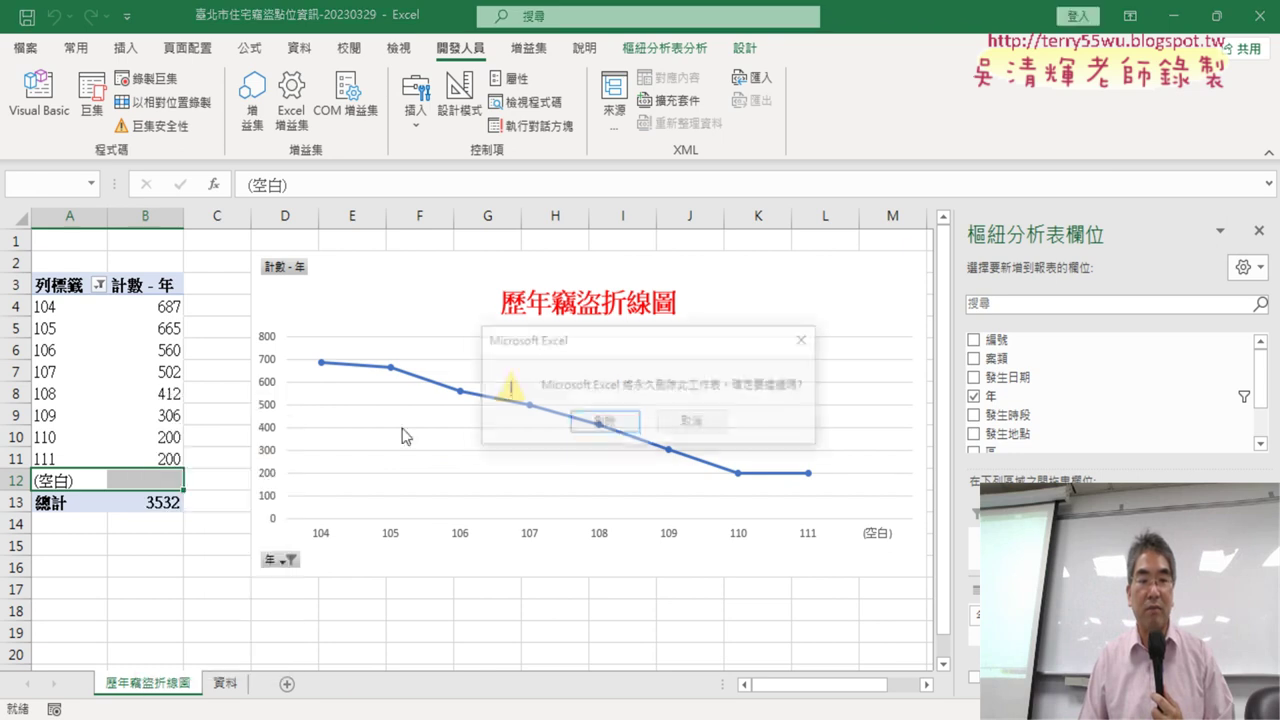
{"action": "left_click", "coordinate": [603, 420]}
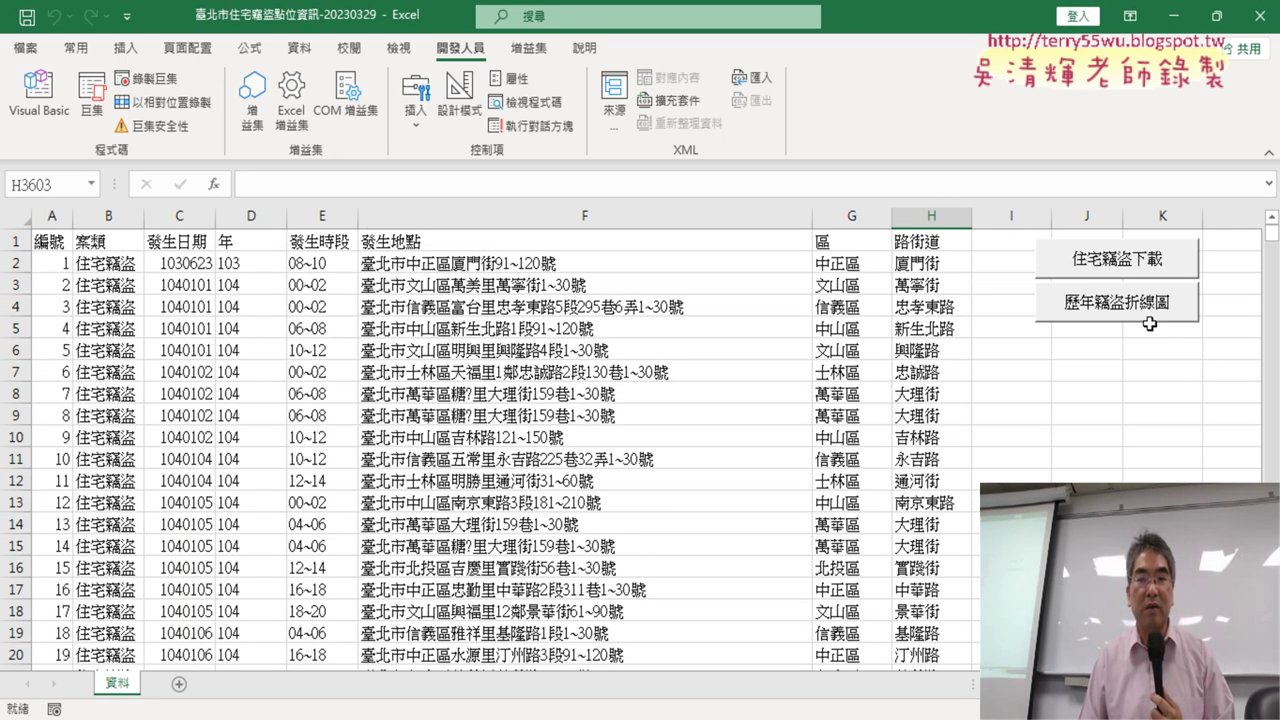
{"action": "left_click", "coordinate": [1131, 303]}
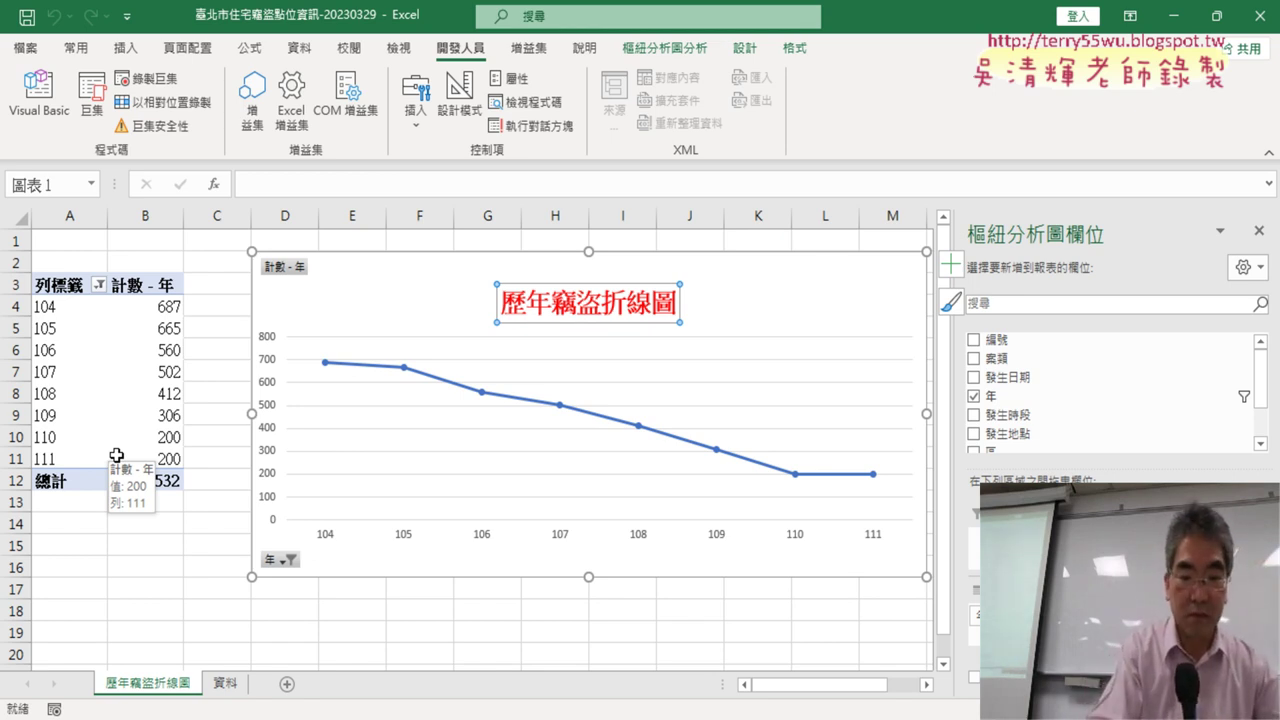
- Exit break mode in the VBA editor and reset the halted pivot-table macro run
{"action": "key", "text": "Escape"}
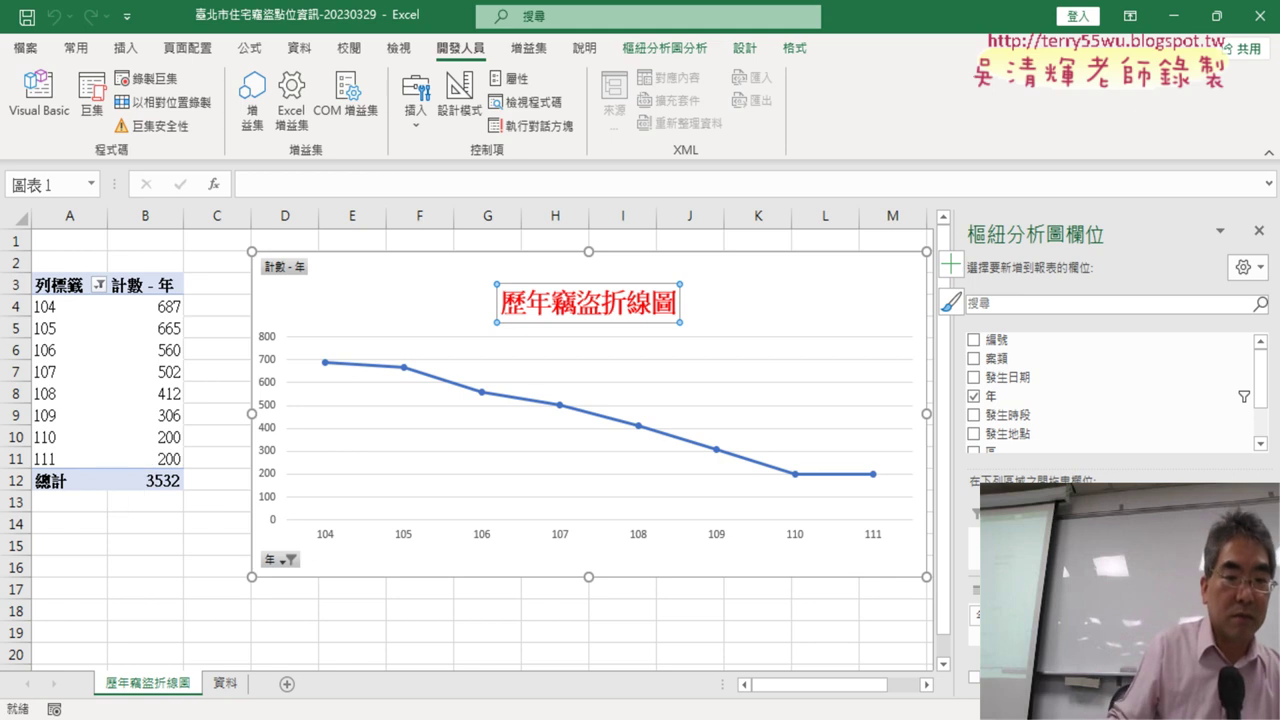
{"action": "key", "text": "Up"}
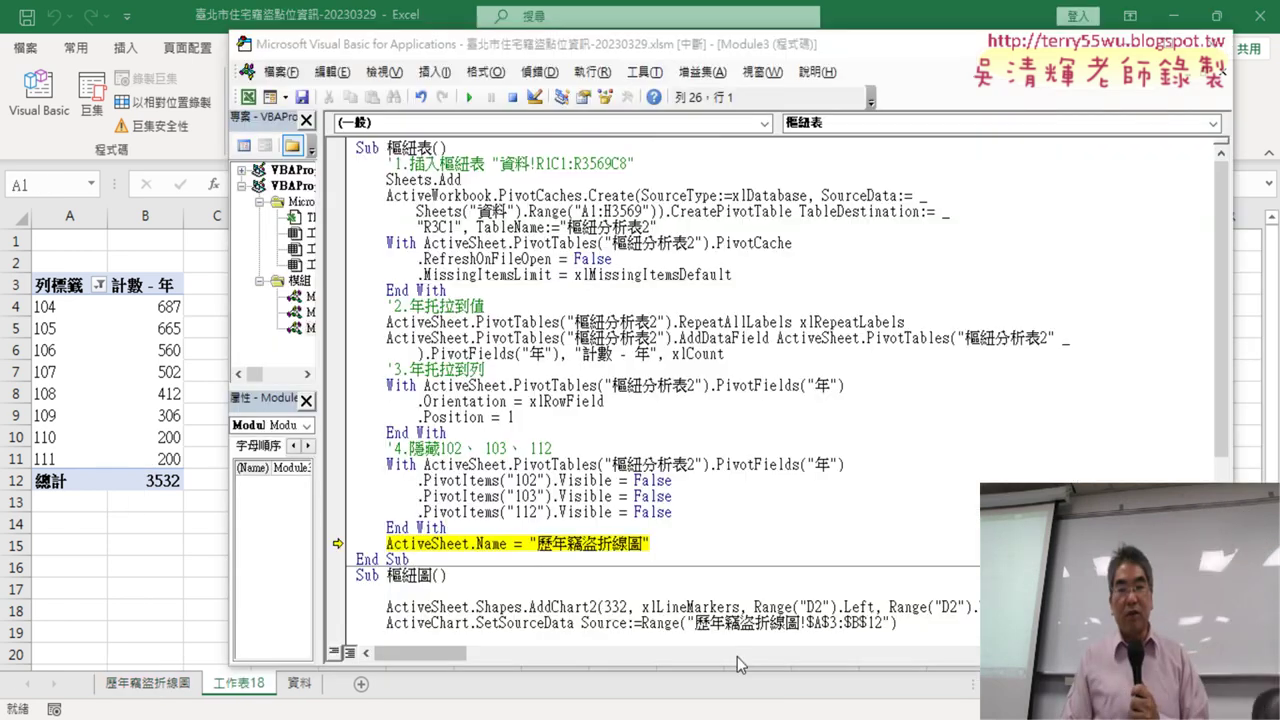
{"action": "left_click", "coordinate": [605, 401]}
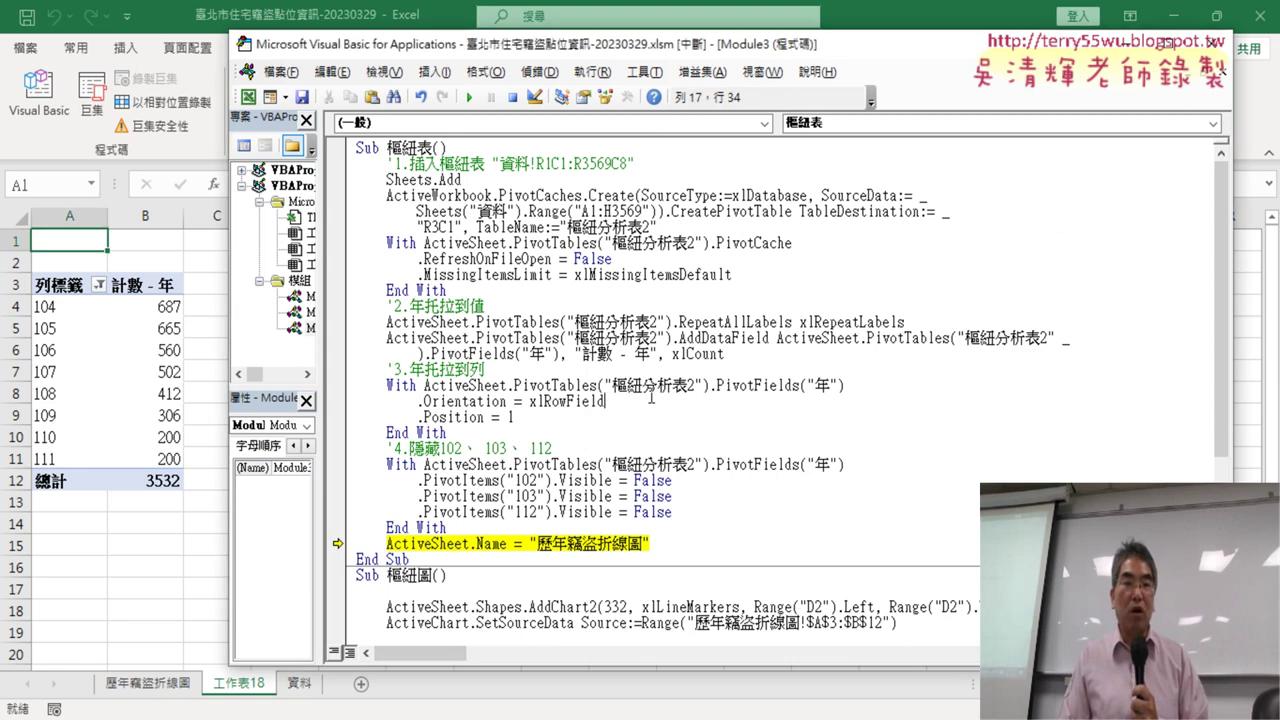
{"action": "scroll", "coordinate": [659, 400], "scroll_direction": "down", "scroll_amount": 5}
{"action": "scroll", "coordinate": [659, 400], "scroll_direction": "down", "scroll_amount": 1}
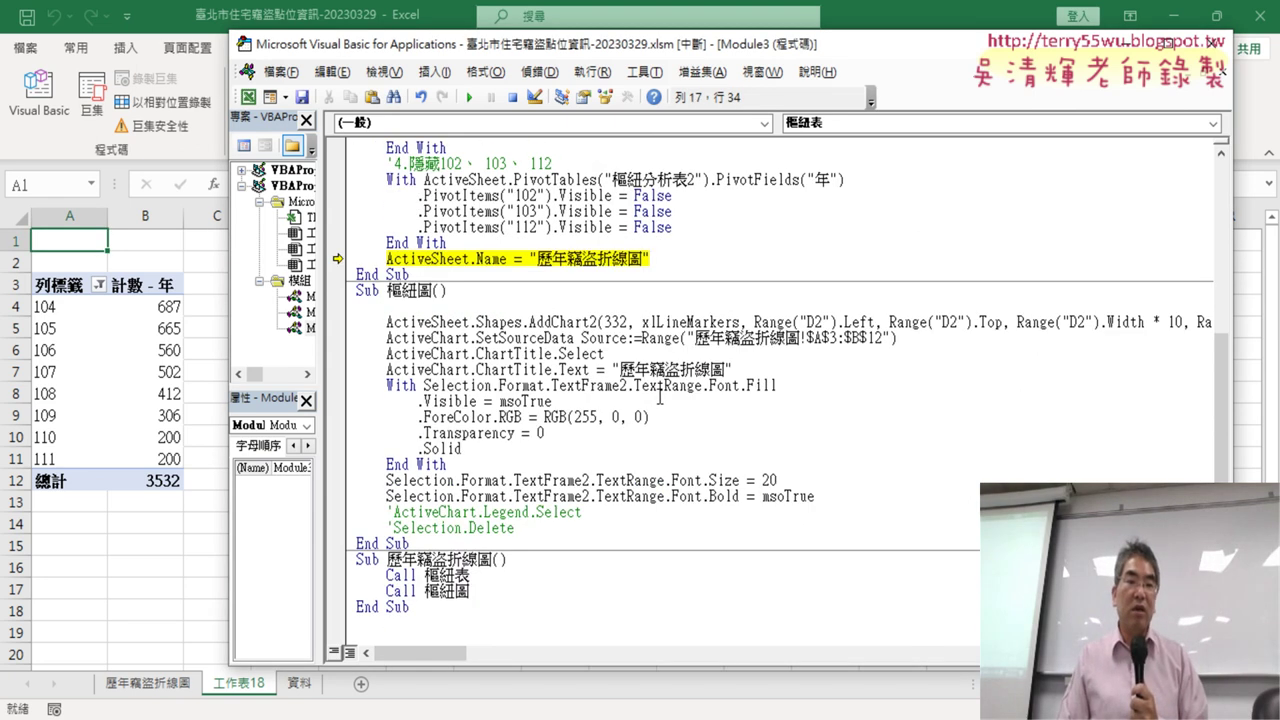
{"action": "key", "text": "F5"}
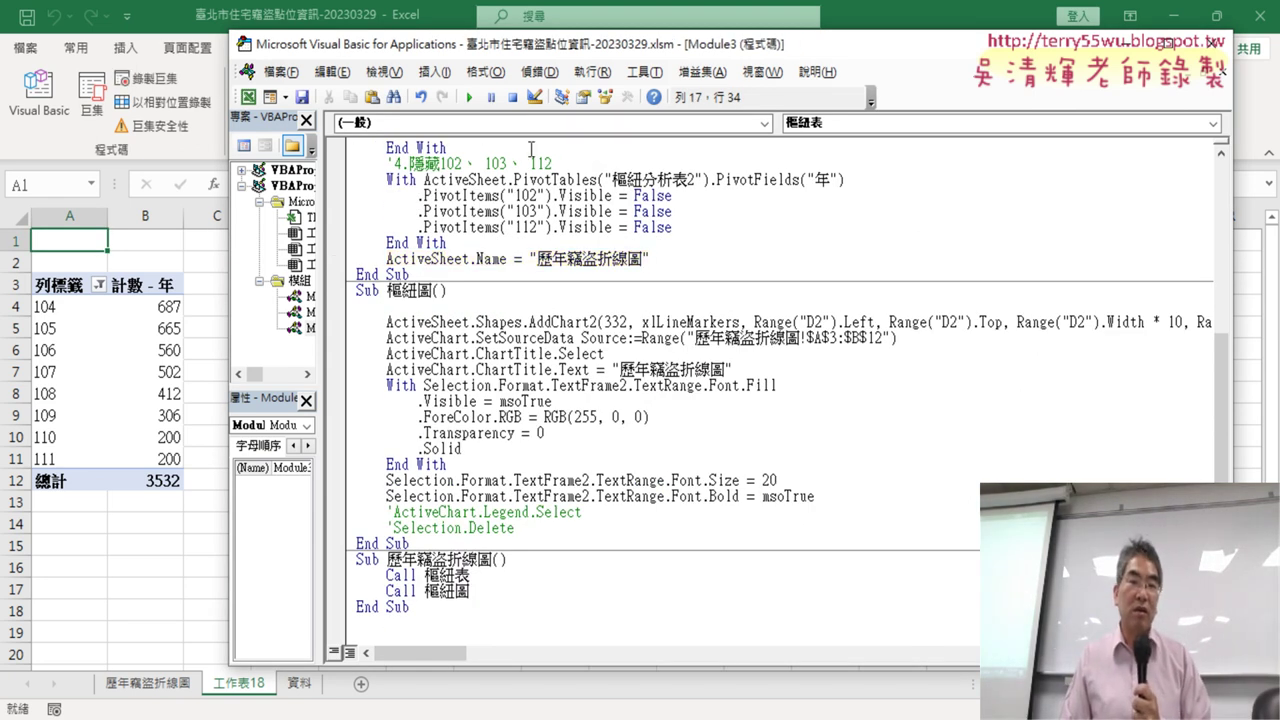
{"action": "scroll", "coordinate": [683, 327], "scroll_direction": "up", "scroll_amount": 1}
{"action": "scroll", "coordinate": [683, 327], "scroll_direction": "up", "scroll_amount": 5}
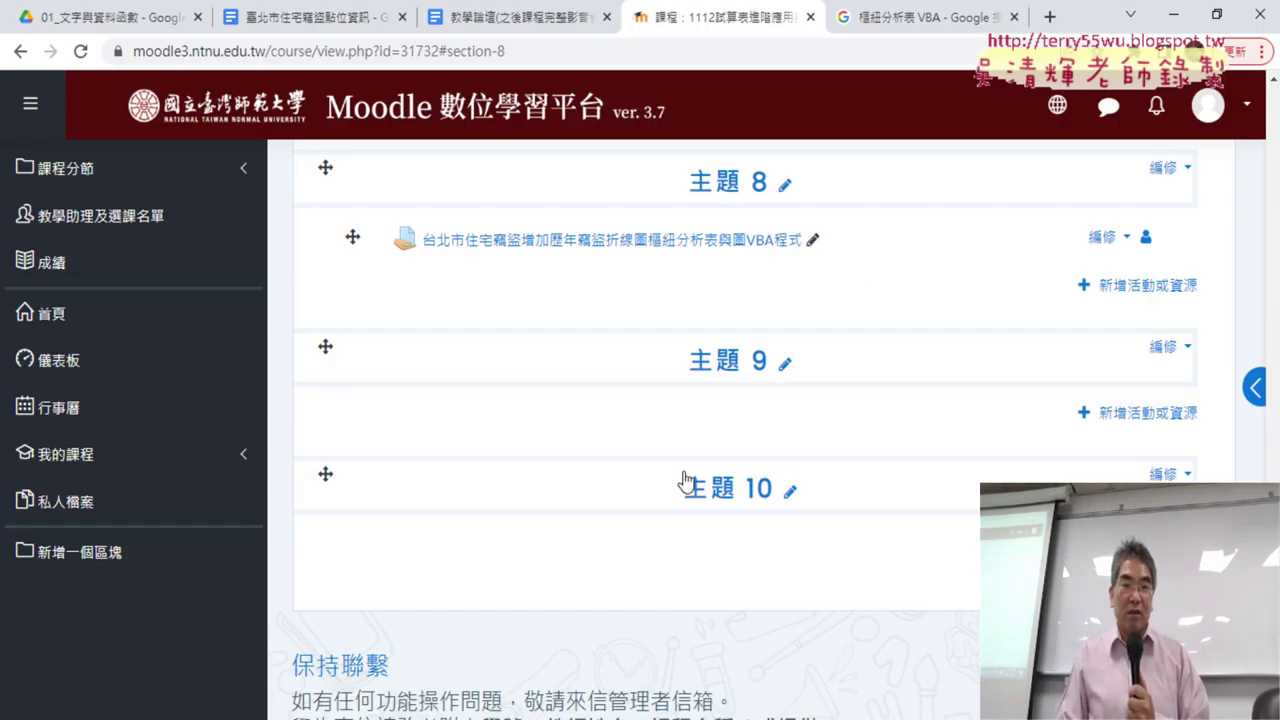
- Switch to the 臺北市住宅竊盜點位資訊 tutorial and scroll down to its 錄製巨集與註解 section
{"action": "left_click", "coordinate": [297, 12]}
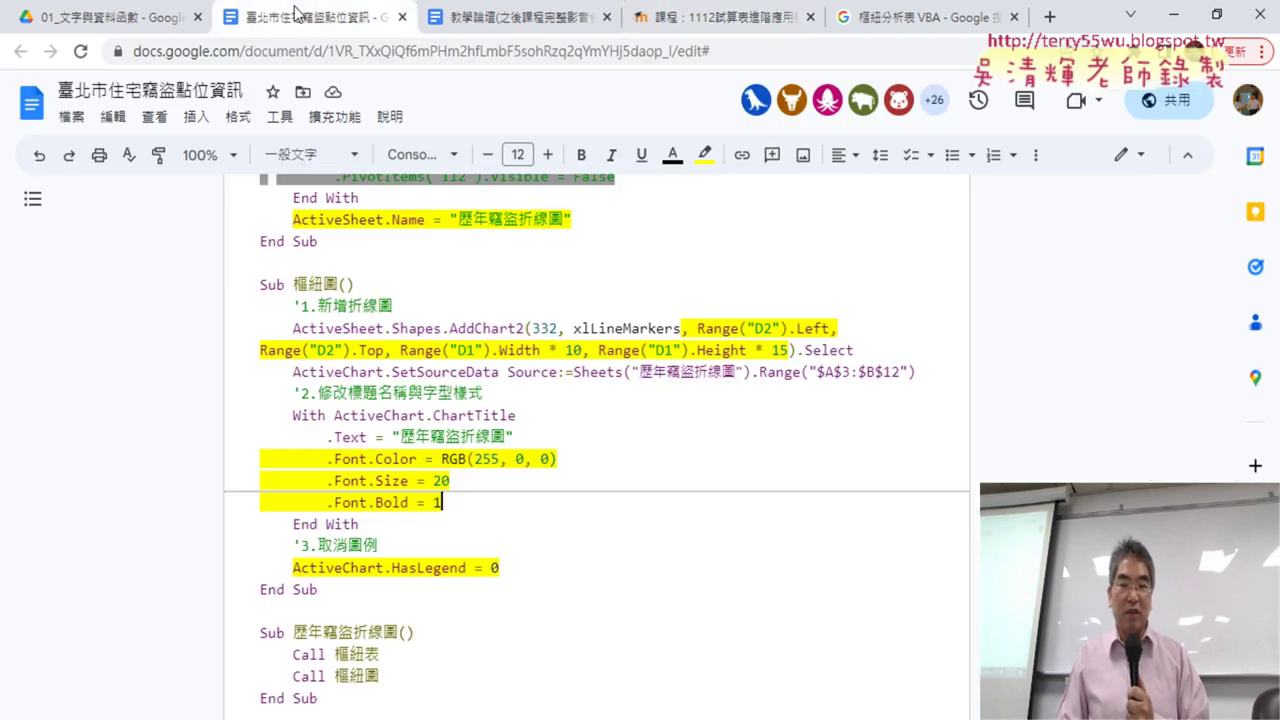
{"action": "scroll", "coordinate": [708, 448], "scroll_direction": "up", "scroll_amount": 10}
{"action": "scroll", "coordinate": [708, 448], "scroll_direction": "up", "scroll_amount": 10}
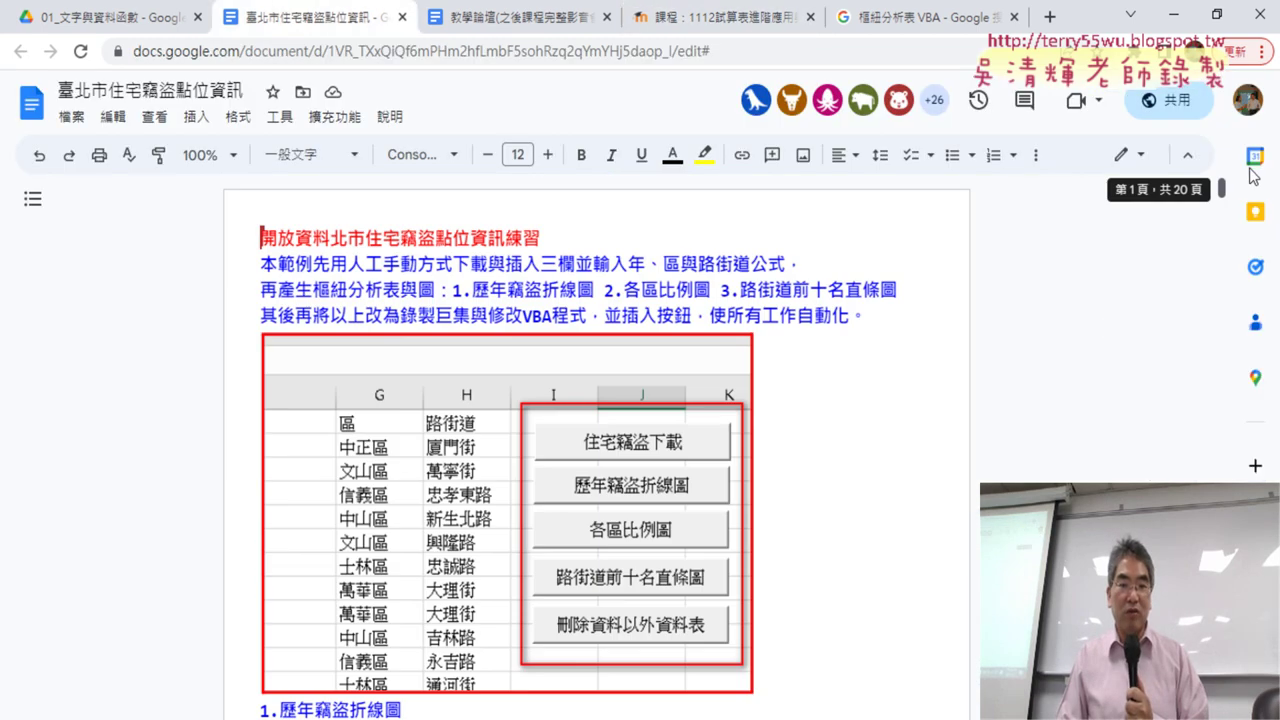
{"action": "scroll", "coordinate": [708, 448], "scroll_direction": "down", "scroll_amount": 1}
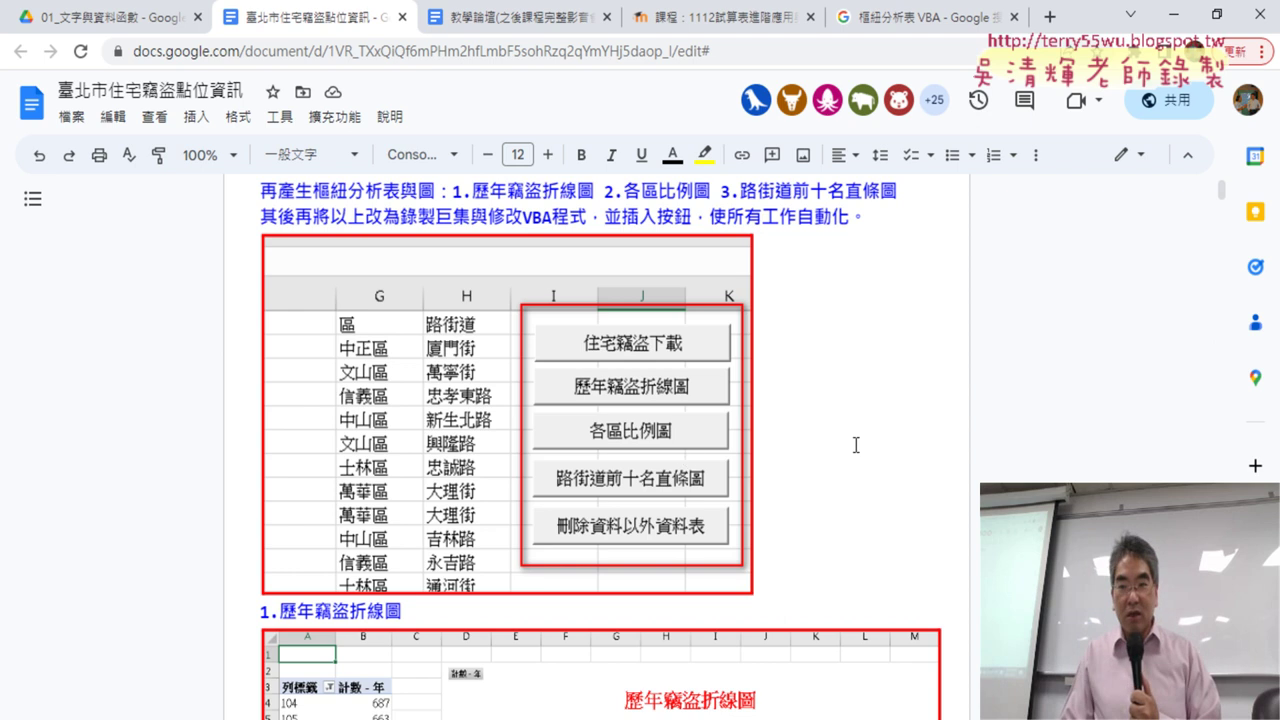
{"action": "left_click_drag", "start_coordinate": [1232, 197], "coordinate": [1254, 484]}
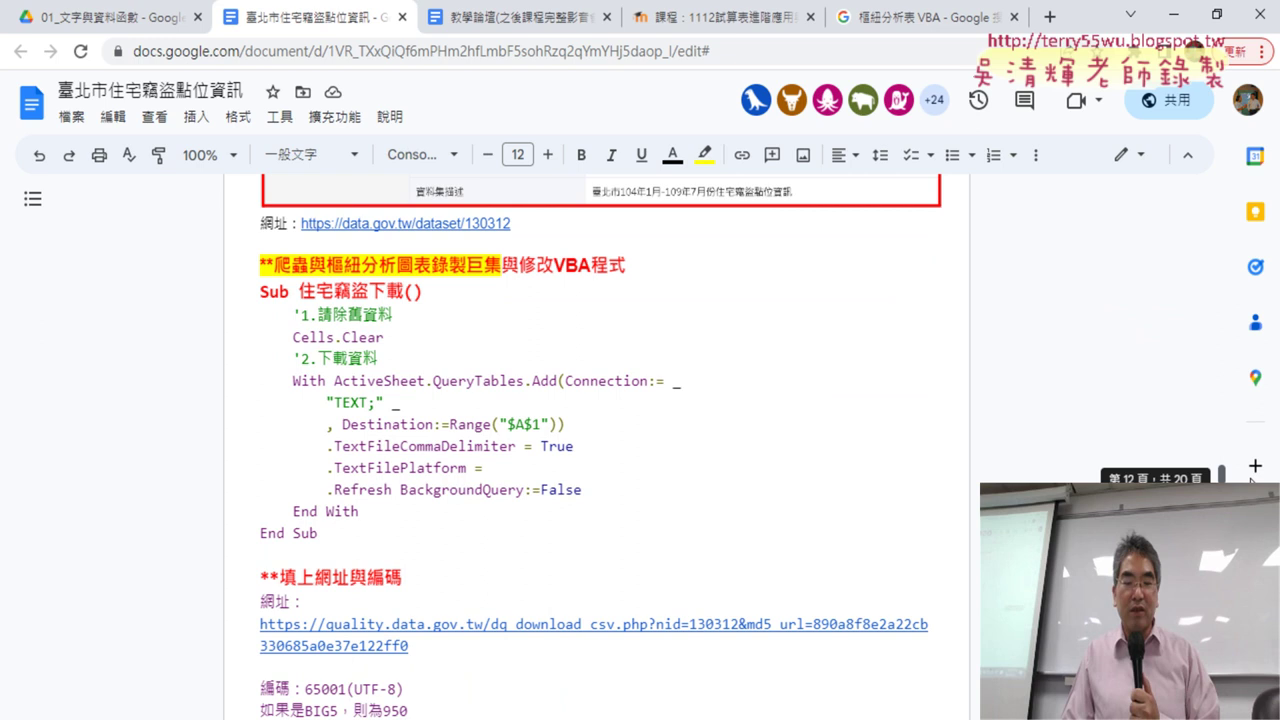
{"action": "scroll", "coordinate": [840, 435], "scroll_direction": "down", "scroll_amount": 3}
{"action": "scroll", "coordinate": [840, 435], "scroll_direction": "down", "scroll_amount": 1}
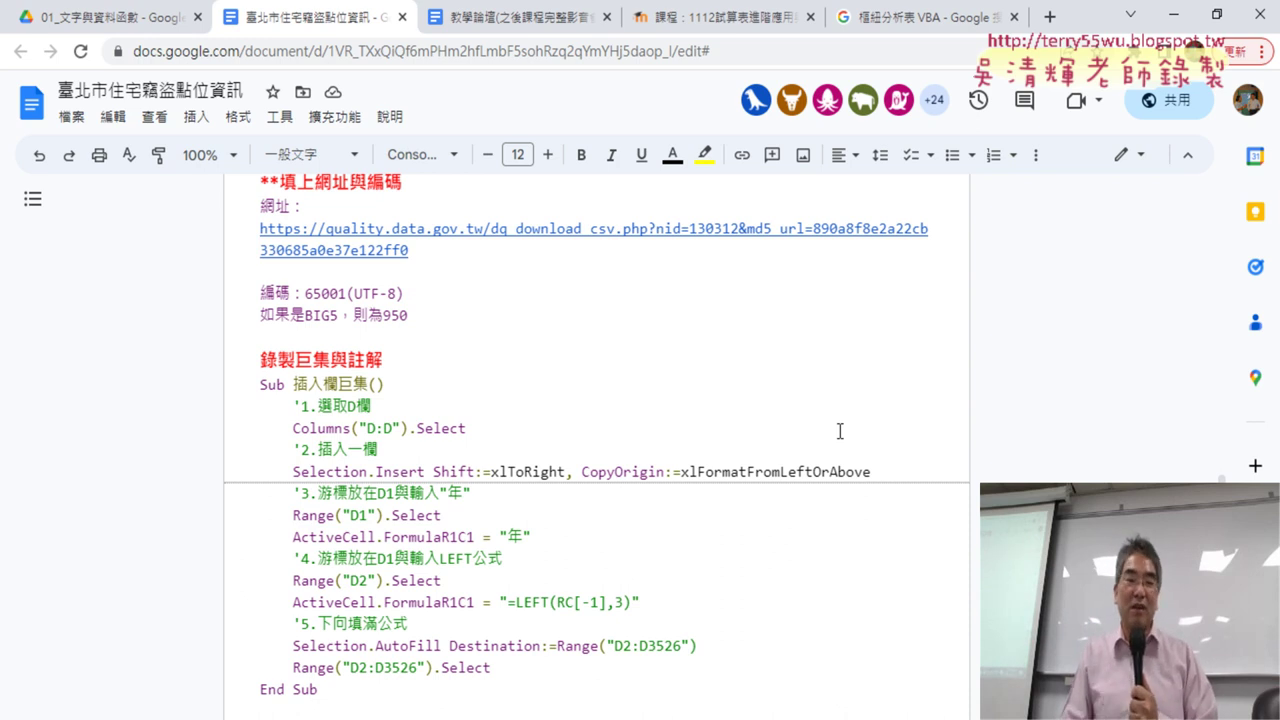
- Back in the Excel workbook, delete the extra 工作表18 pivot sheet
{"action": "mouse_move", "coordinate": [712, 710]}
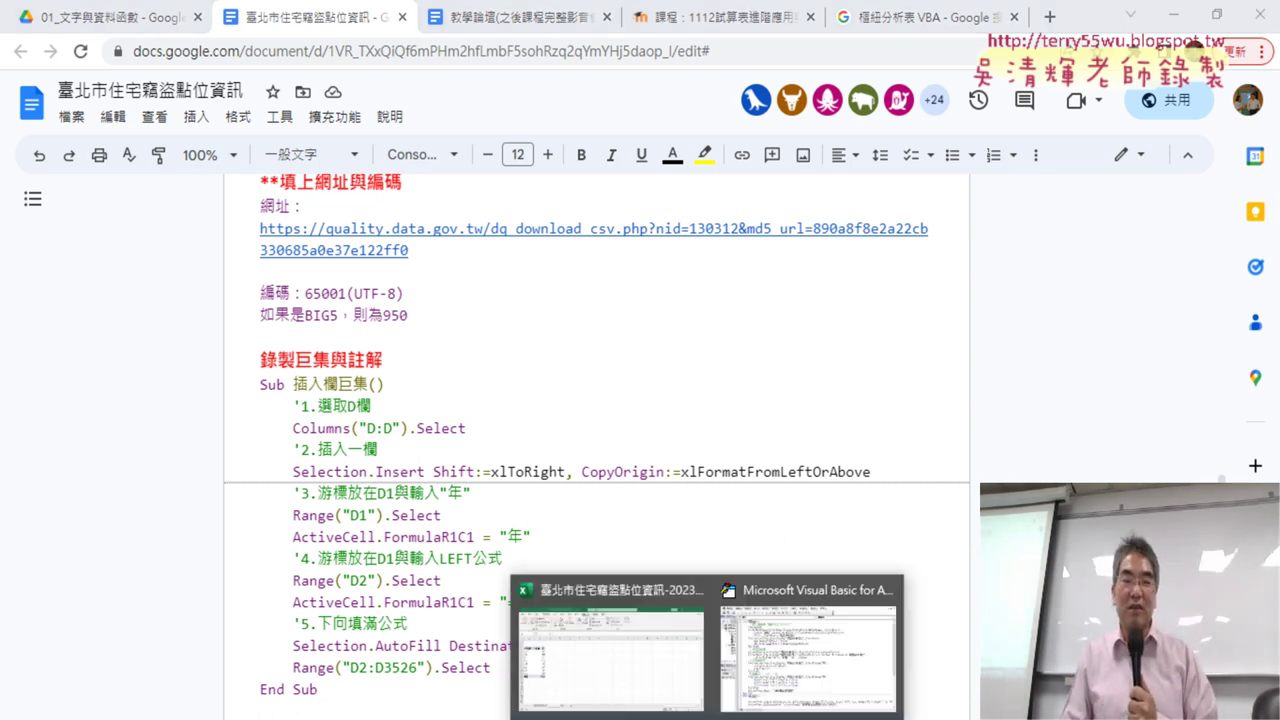
{"action": "left_click", "coordinate": [638, 666]}
{"action": "right_click", "coordinate": [255, 666]}
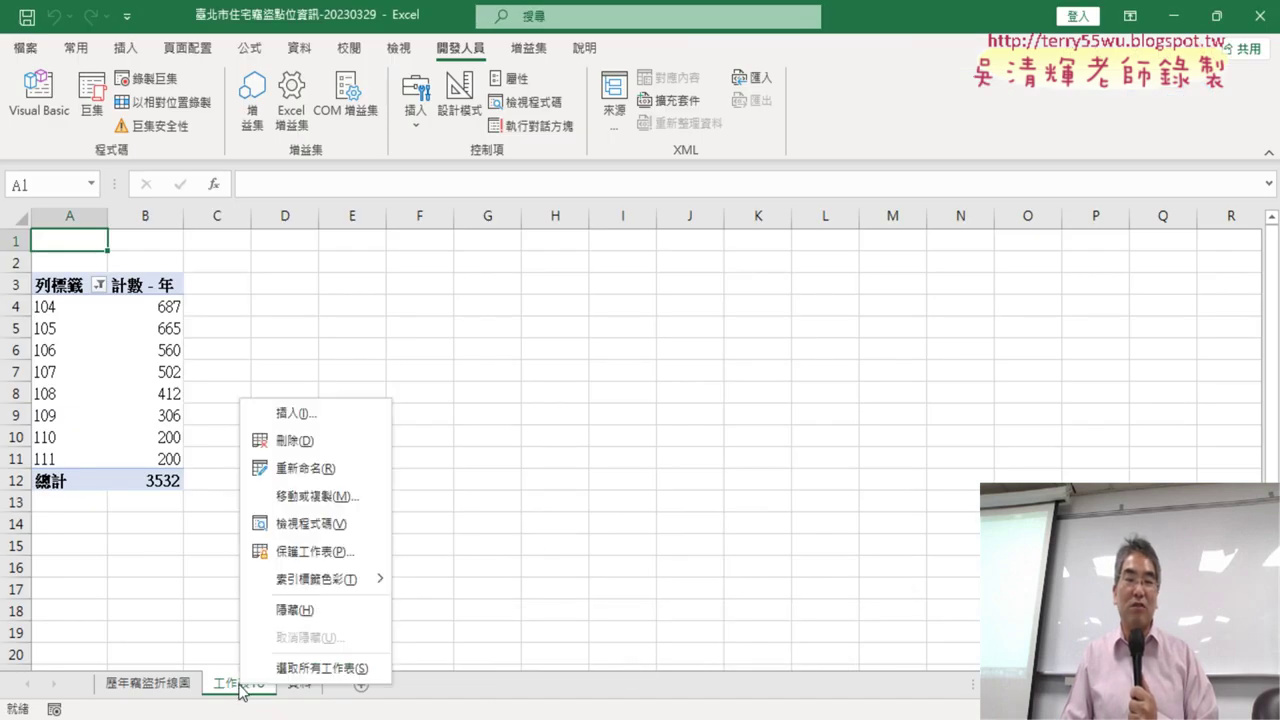
{"action": "left_click", "coordinate": [300, 440]}
{"action": "left_click", "coordinate": [604, 423]}
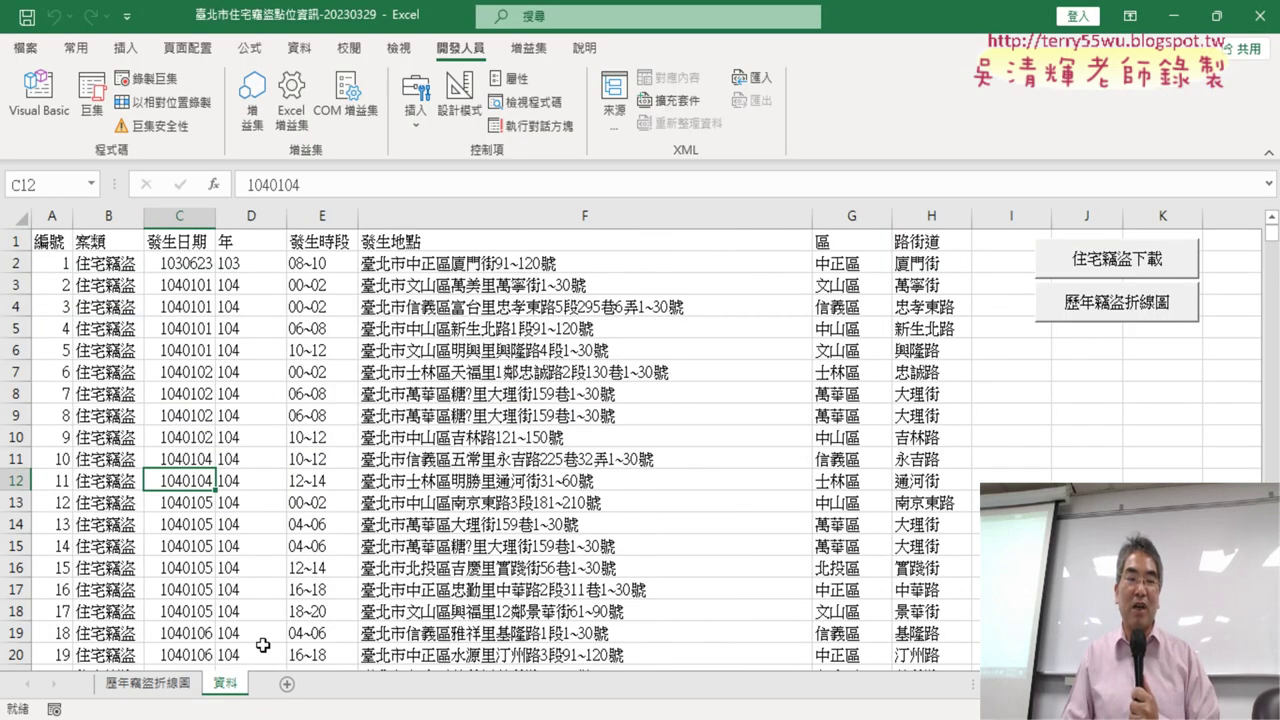
- Delete the old 歷年竊盜折線圖 chart sheet and rerun the 歷年竊盜折線圖 button macro
{"action": "right_click", "coordinate": [152, 686]}
{"action": "left_click", "coordinate": [229, 458]}
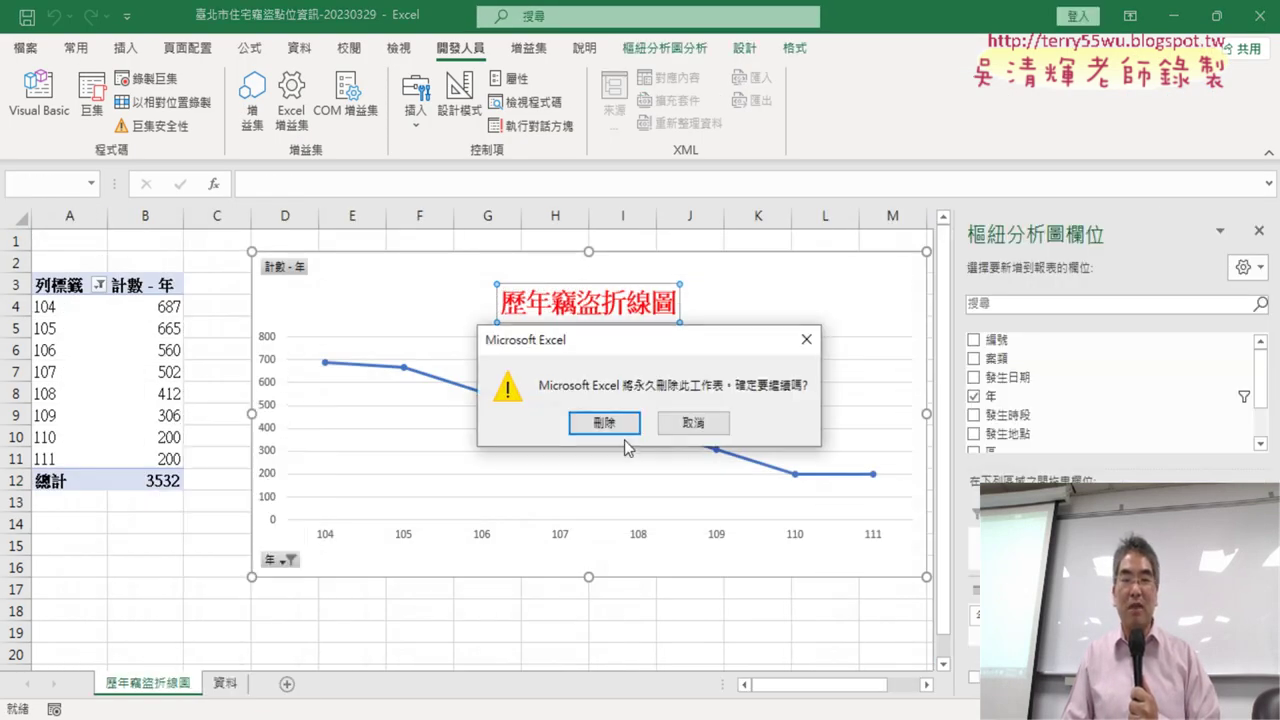
{"action": "left_click", "coordinate": [591, 421]}
{"action": "left_click", "coordinate": [1126, 392]}
{"action": "left_click", "coordinate": [1131, 303]}
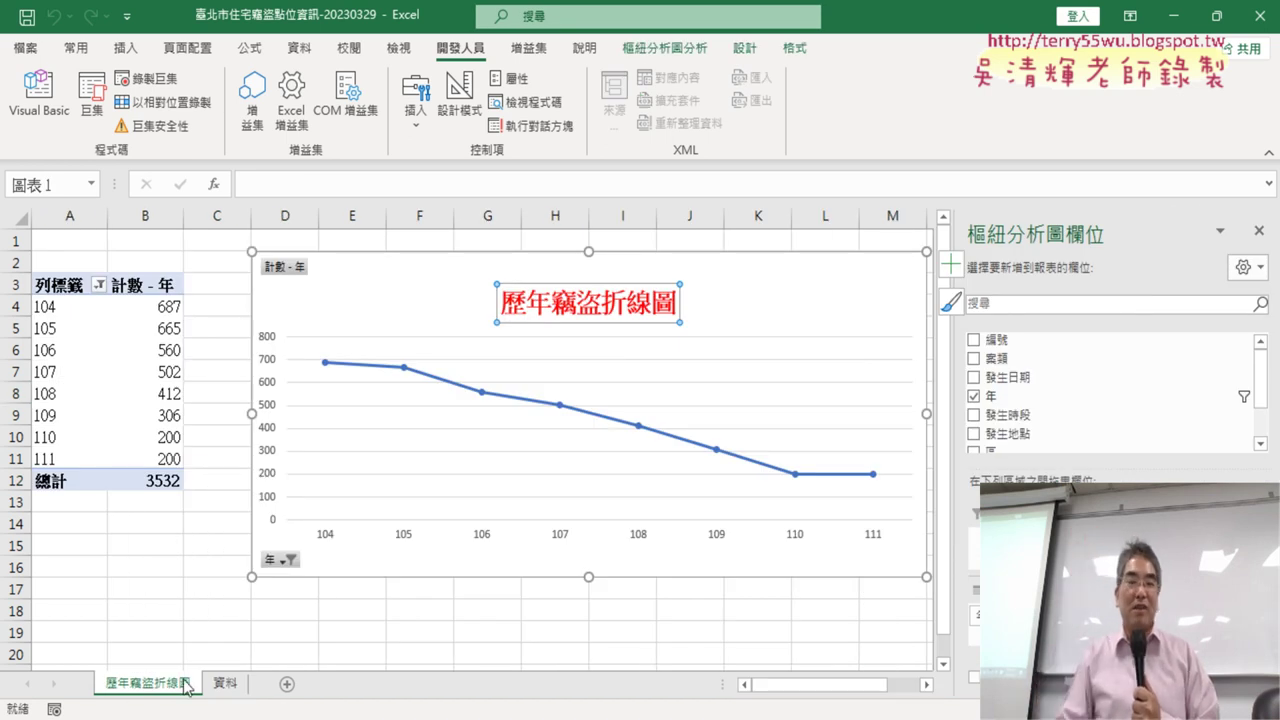
- Return to the tutorial's introduction and select '2.各區比例圖 3.路街道前十名直條圖'
{"action": "key", "text": "alt+Tab"}
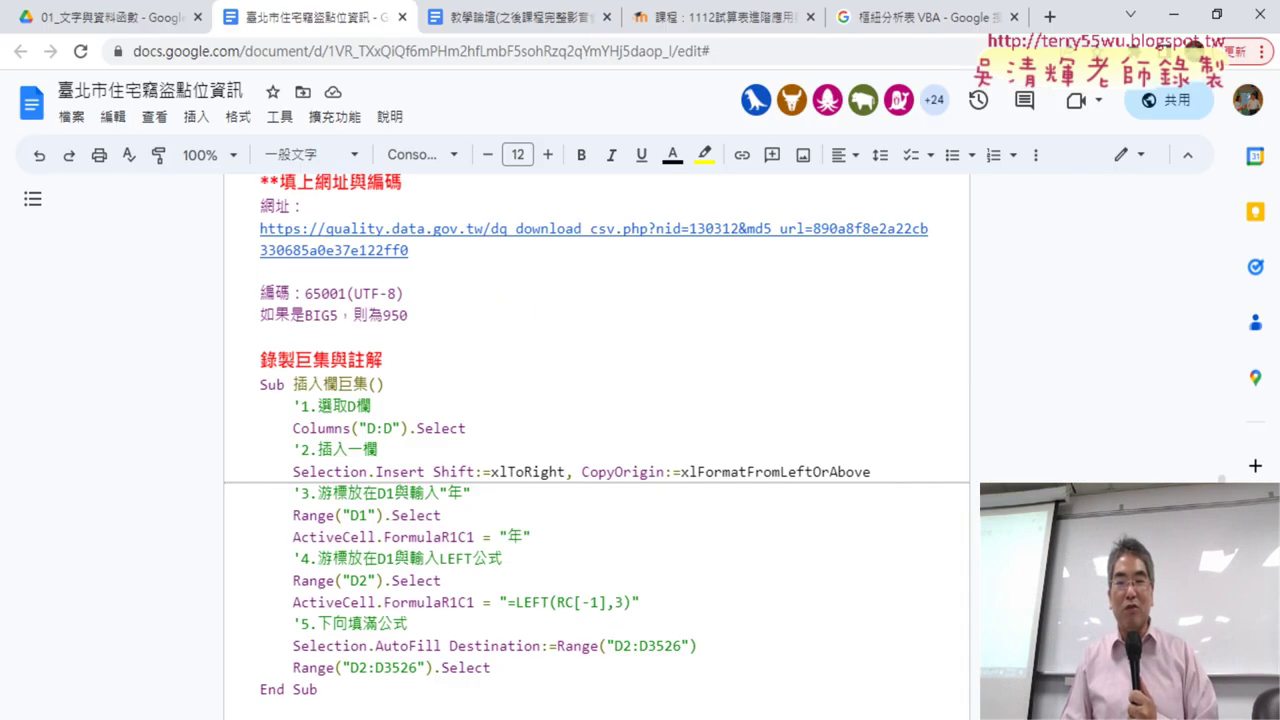
{"action": "left_click_drag", "start_coordinate": [1222, 478], "coordinate": [1268, 143]}
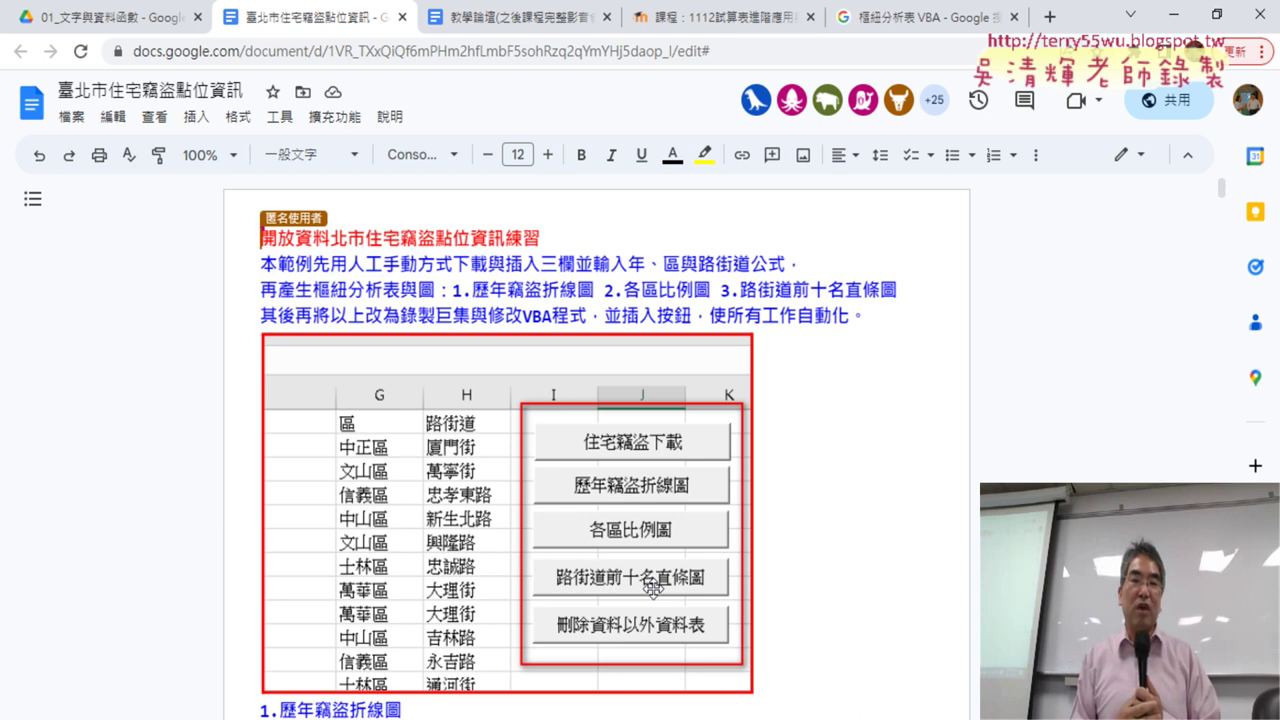
{"action": "left_click", "coordinate": [605, 289]}
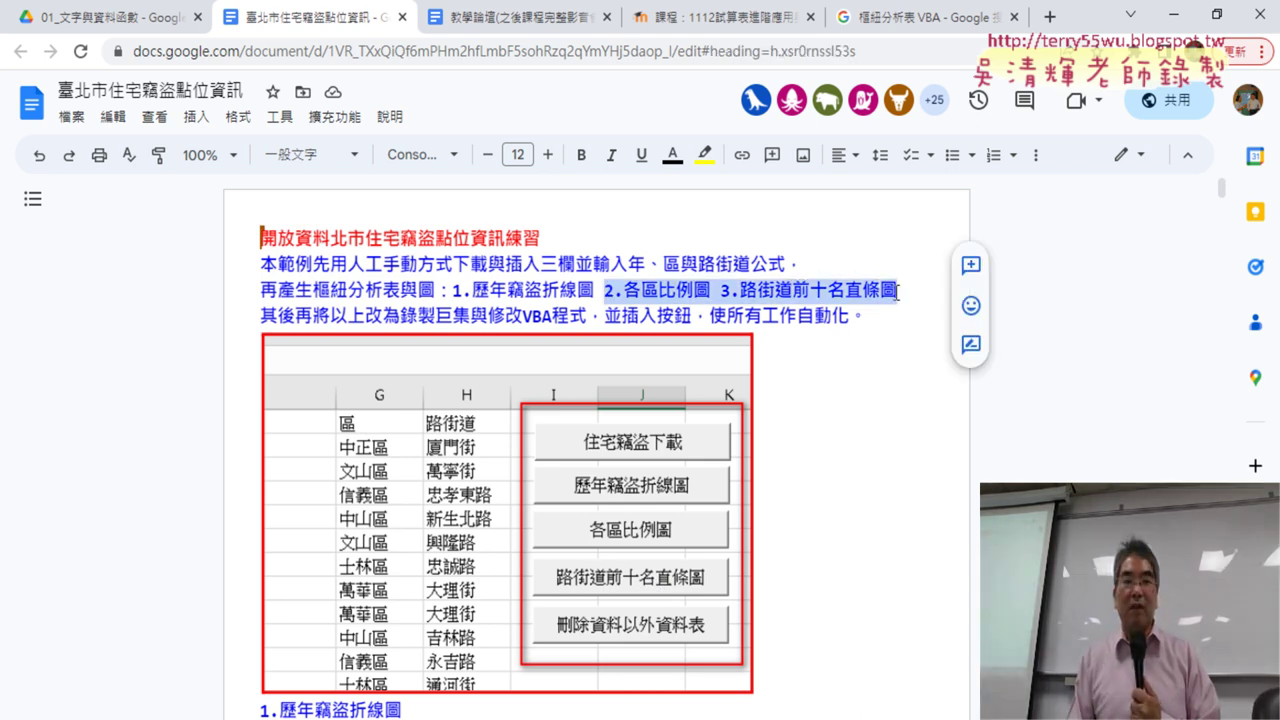
{"action": "left_click_drag", "start_coordinate": [605, 289], "coordinate": [897, 289]}
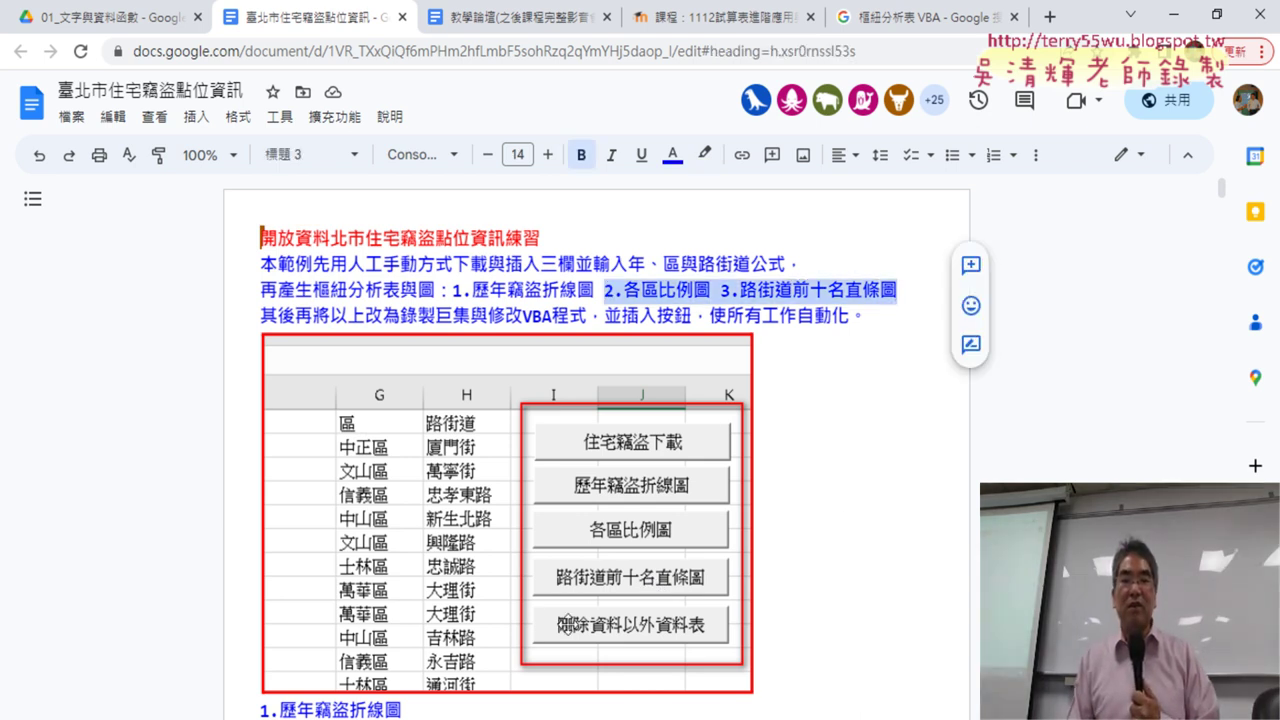